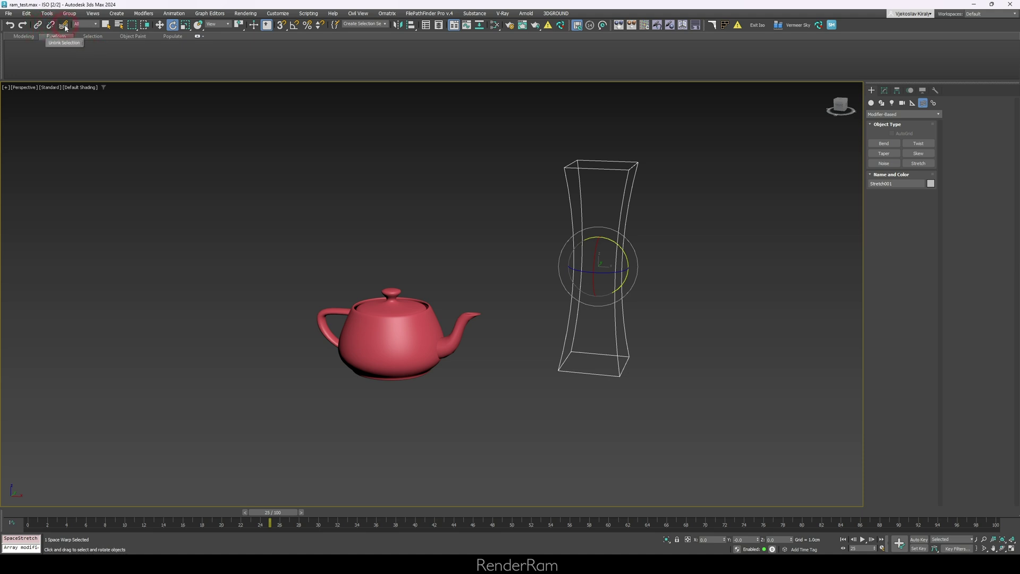
# Show edged faces, bind the teapot to the Stretch space warp, and move the teapot beside the warp to test the deformation
pyautogui.click(64, 27)
pyautogui.press('F4')
pyautogui.moveTo(387, 319); pyautogui.dragTo(387, 352)
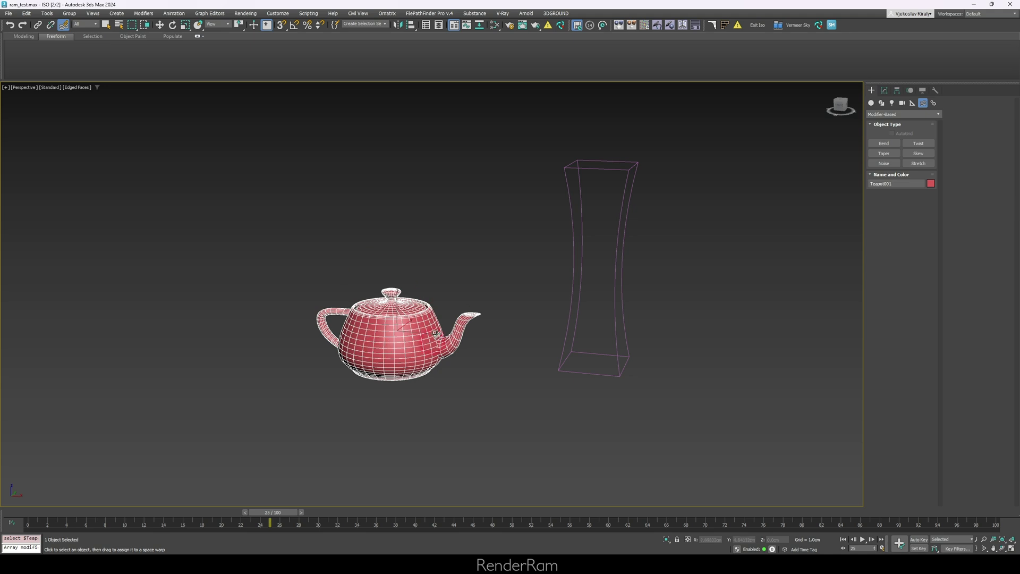
pyautogui.moveTo(396, 295); pyautogui.dragTo(576, 353)
pyautogui.moveTo(574, 301); pyautogui.dragTo(574, 300)
pyautogui.press('w')
pyautogui.moveTo(411, 330); pyautogui.dragTo(381, 325)
# Raise the Decay of the Stretch space warp so its influence weakens with distance
pyautogui.click(412, 312)
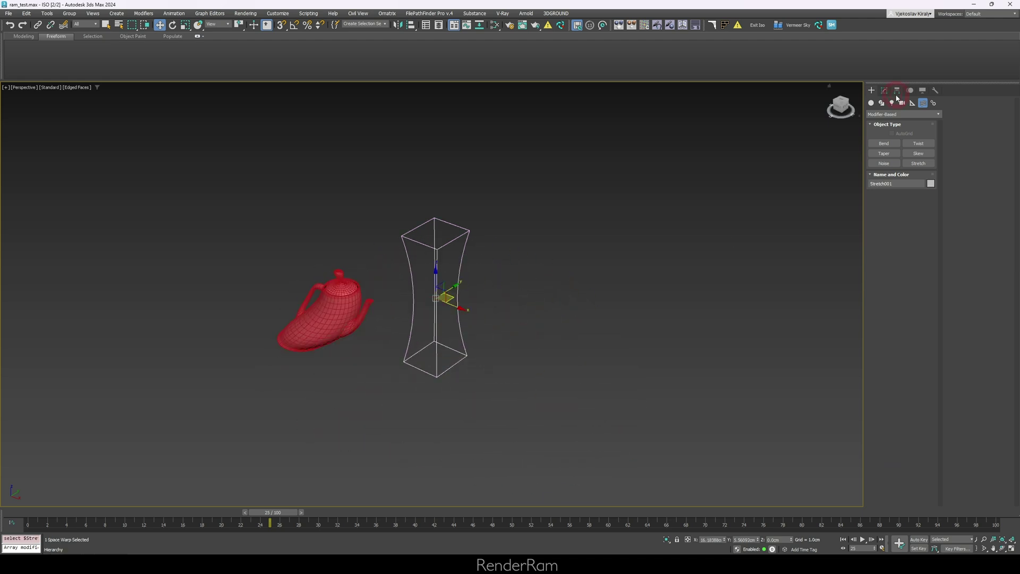
pyautogui.click(884, 91)
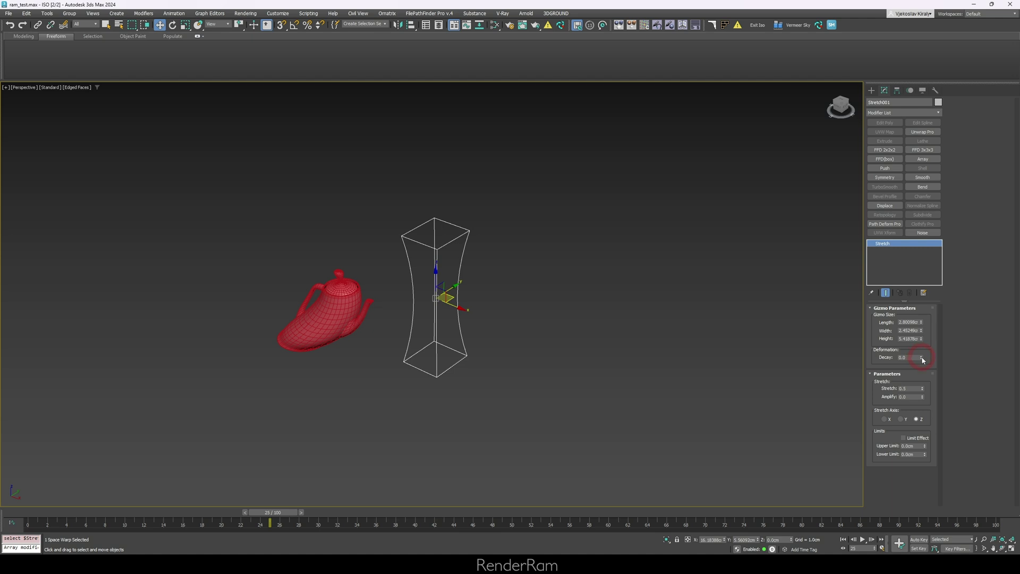
pyautogui.moveTo(923, 360); pyautogui.dragTo(906, 314)
# Move the bound teapot past the Stretch warp and far away from it to test the decay falloff
pyautogui.click(313, 319)
pyautogui.scroll(-3, 421, 353)
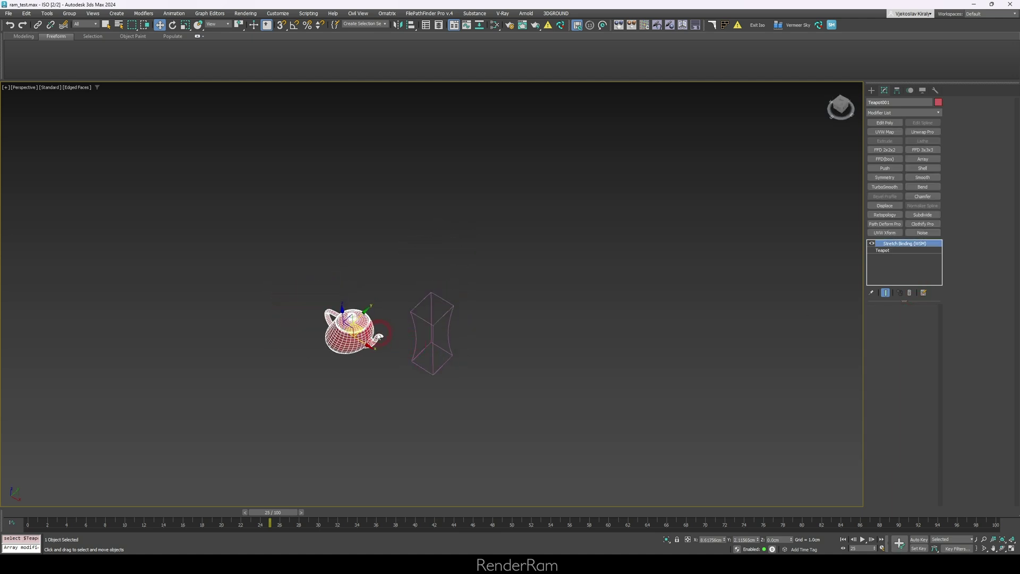
pyautogui.moveTo(361, 328); pyautogui.dragTo(443, 345)
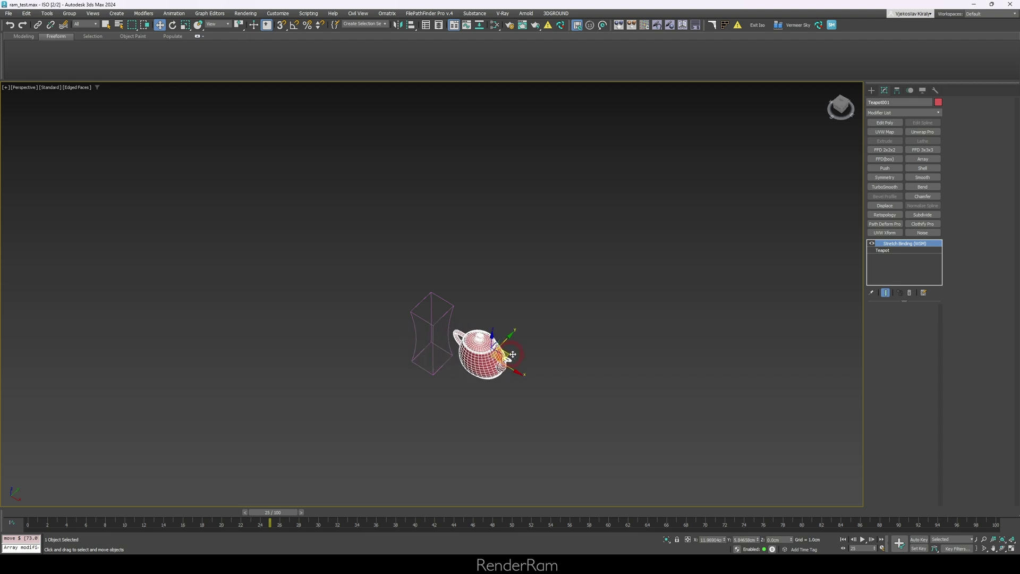
pyautogui.moveTo(513, 355); pyautogui.dragTo(118, 303)
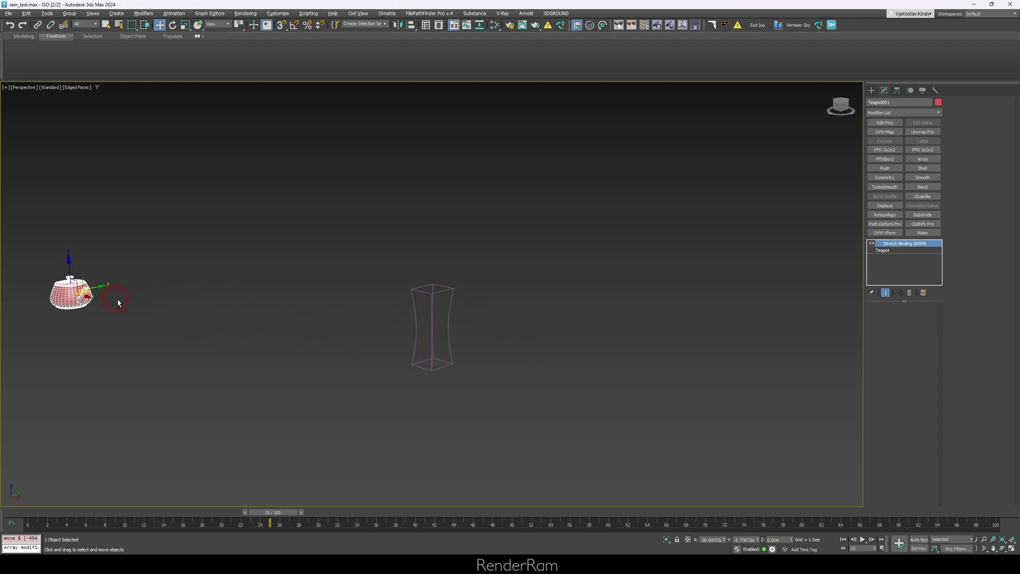
pyautogui.keyDown('alt'); pyautogui.moveTo(118, 303); pyautogui.dragTo(155, 300, button='middle'); pyautogui.keyUp('alt')
pyautogui.keyDown('alt'); pyautogui.moveTo(61, 282); pyautogui.dragTo(99, 303, button='middle'); pyautogui.keyUp('alt')
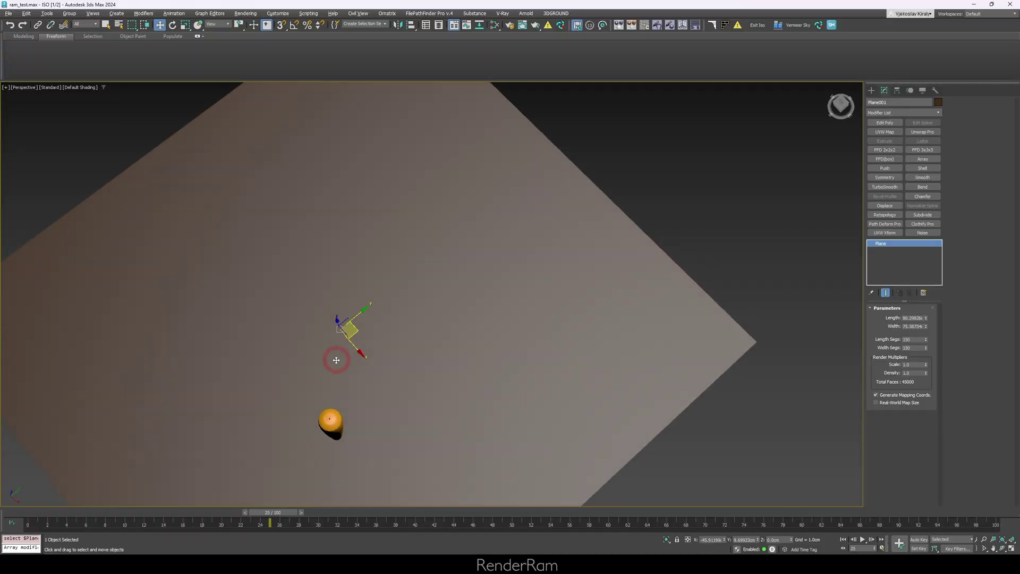
# Create a Noise space warp around the orange post's base, about 5.0 cm long, 4.0 cm wide and 4.2 cm high
pyautogui.keyDown('alt'); pyautogui.moveTo(338, 360); pyautogui.dragTo(290, 360, button='middle'); pyautogui.keyUp('alt')
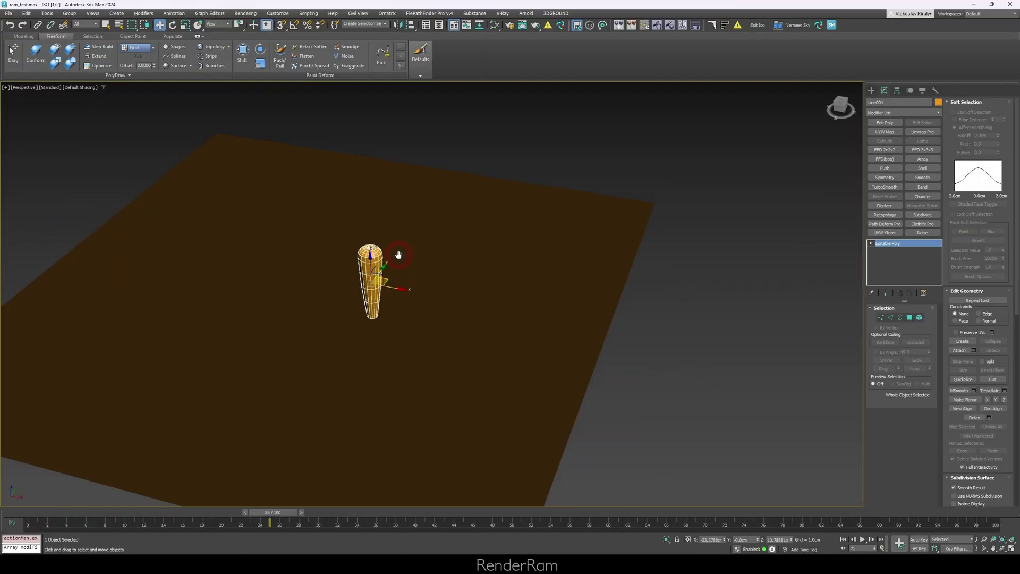
pyautogui.keyDown('alt'); pyautogui.moveTo(363, 259); pyautogui.dragTo(394, 250, button='middle'); pyautogui.keyUp('alt')
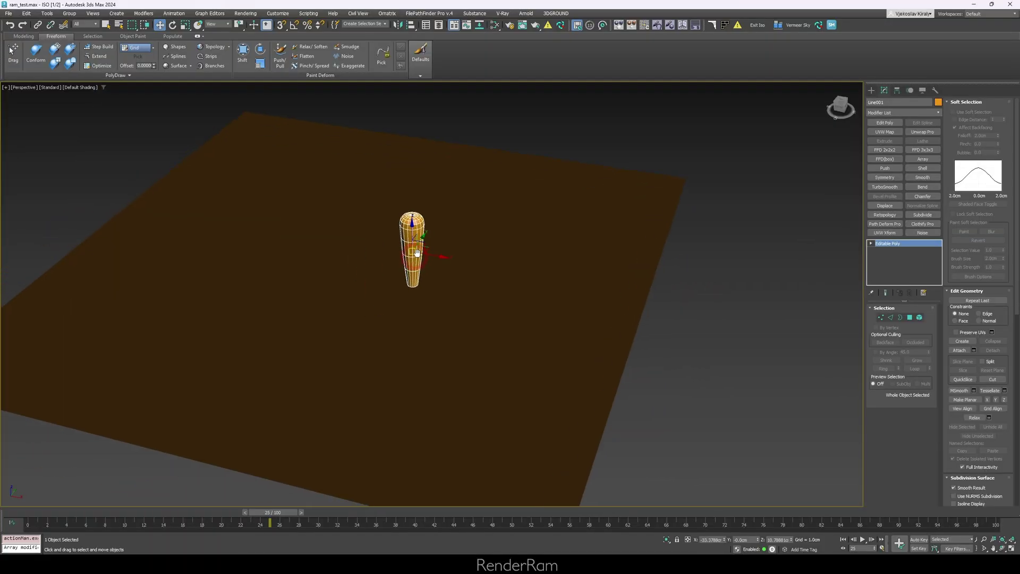
pyautogui.click(872, 93)
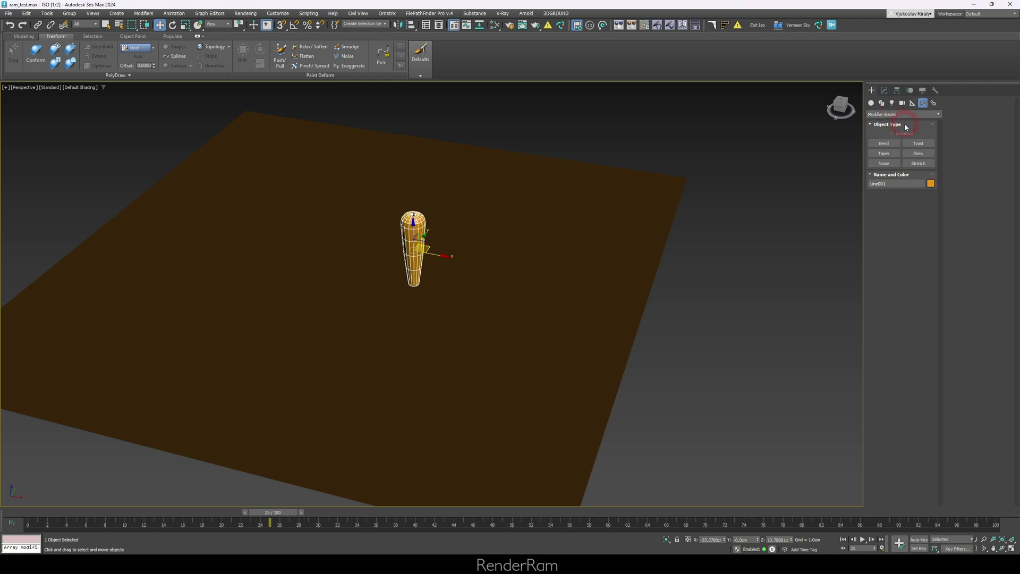
pyautogui.click(917, 182)
pyautogui.click(885, 163)
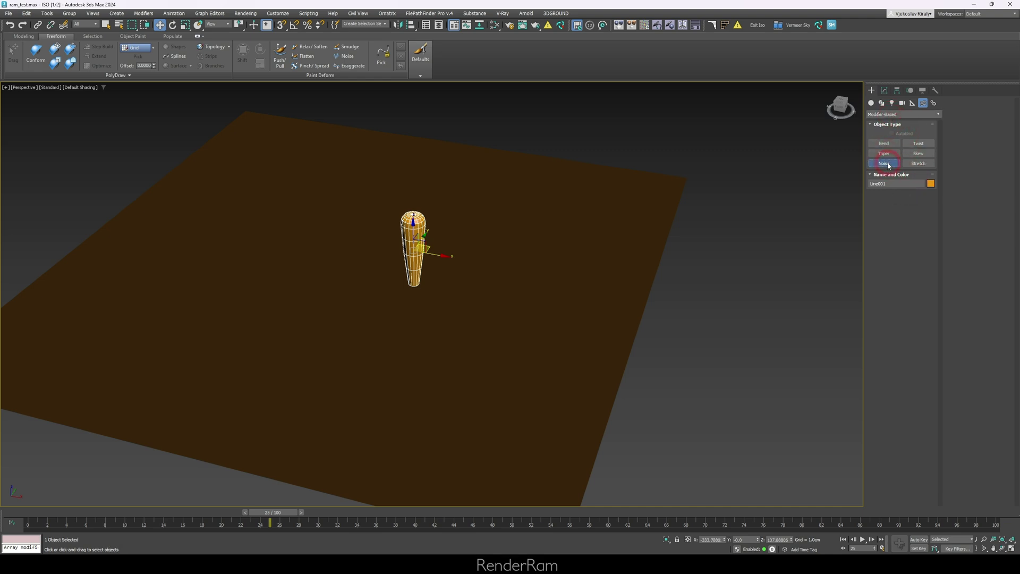
pyautogui.moveTo(431, 284); pyautogui.dragTo(418, 280)
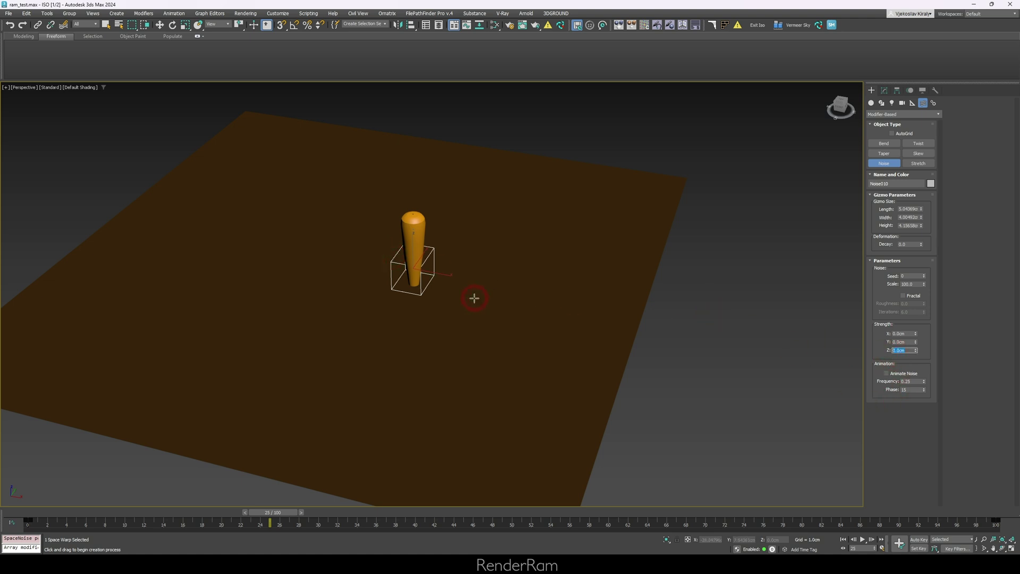
# Set the Noise warp's scale to 27 and its strength to X 2 cm, Y 2 cm and Z 5 cm
pyautogui.scroll(3, 415, 271)
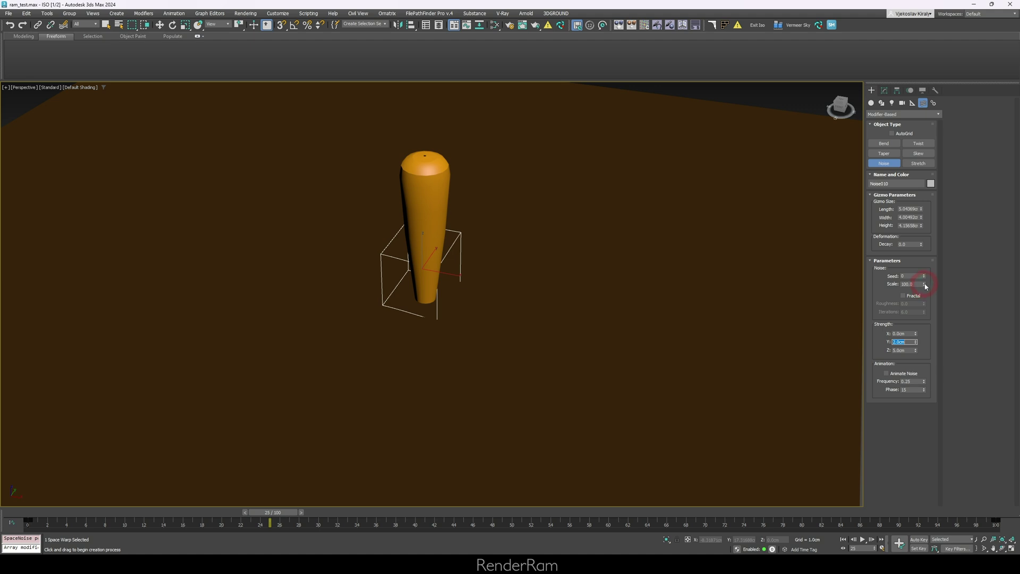
pyautogui.moveTo(926, 286); pyautogui.dragTo(924, 312)
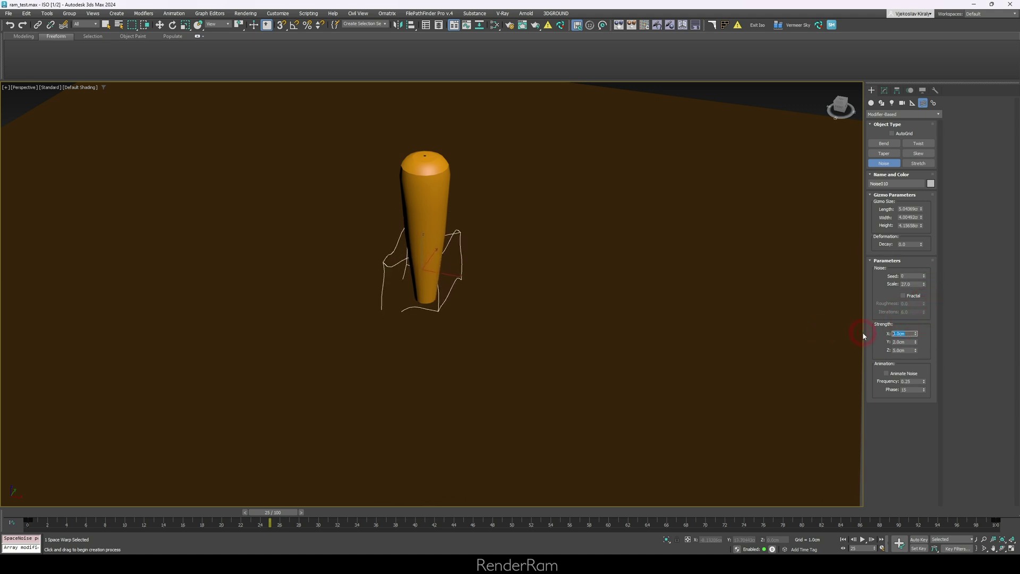
pyautogui.press('Return')
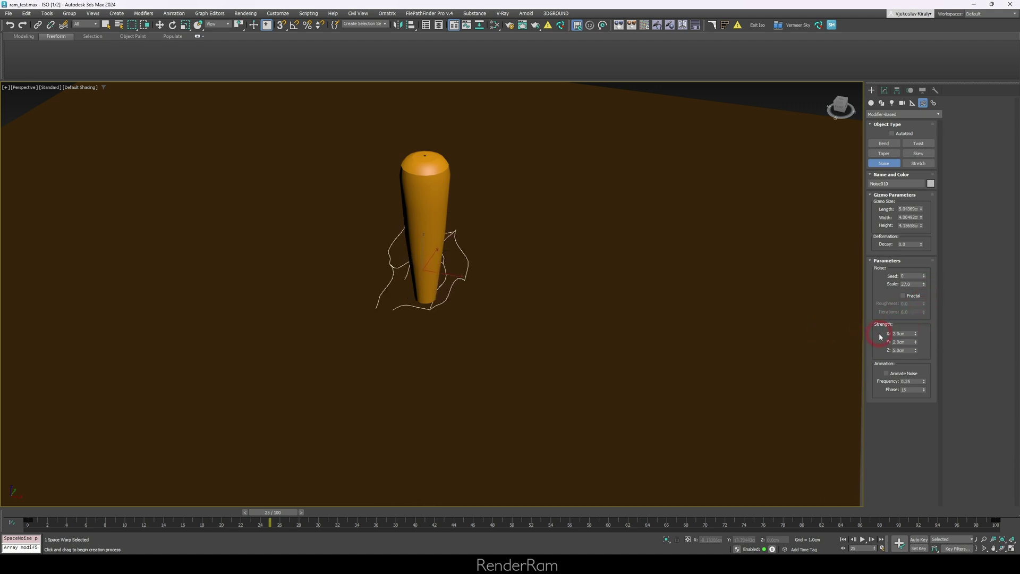
# Bind the brown ground plane to the Noise space warp and raise the warp's Decay to about 0.03
pyautogui.click(63, 26)
pyautogui.click(258, 369)
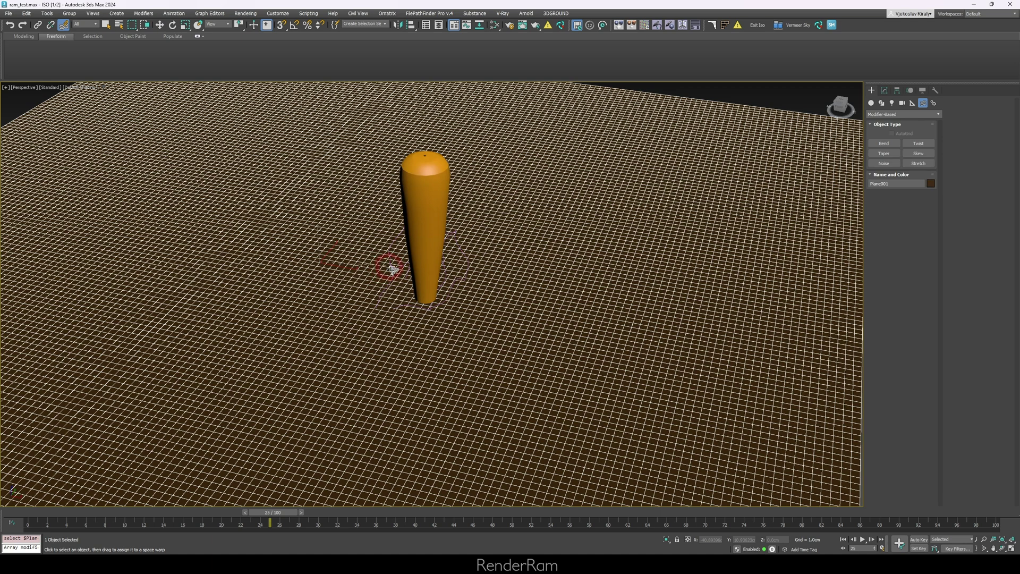
pyautogui.moveTo(394, 270); pyautogui.dragTo(394, 270)
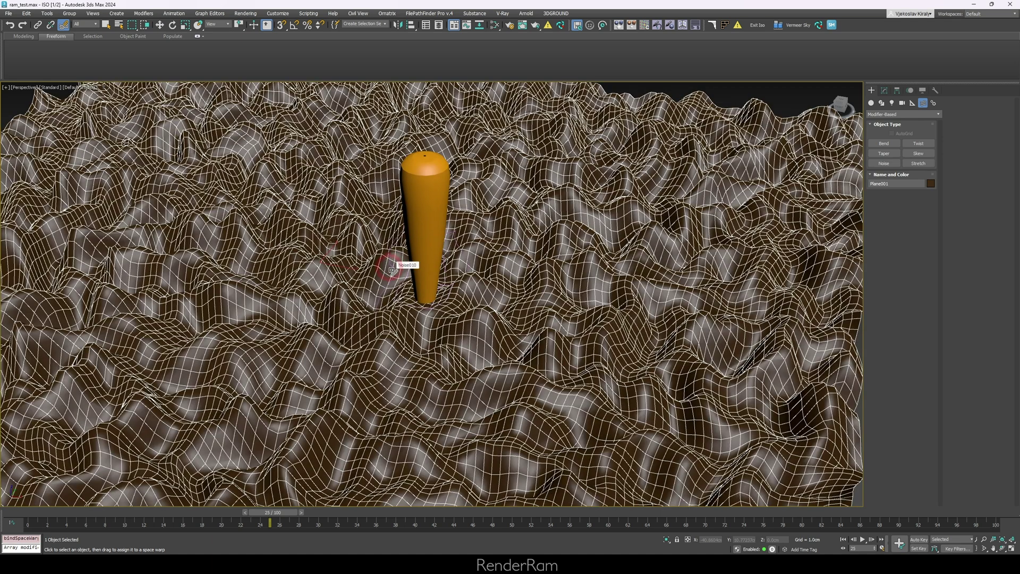
pyautogui.rightClick(806, 304)
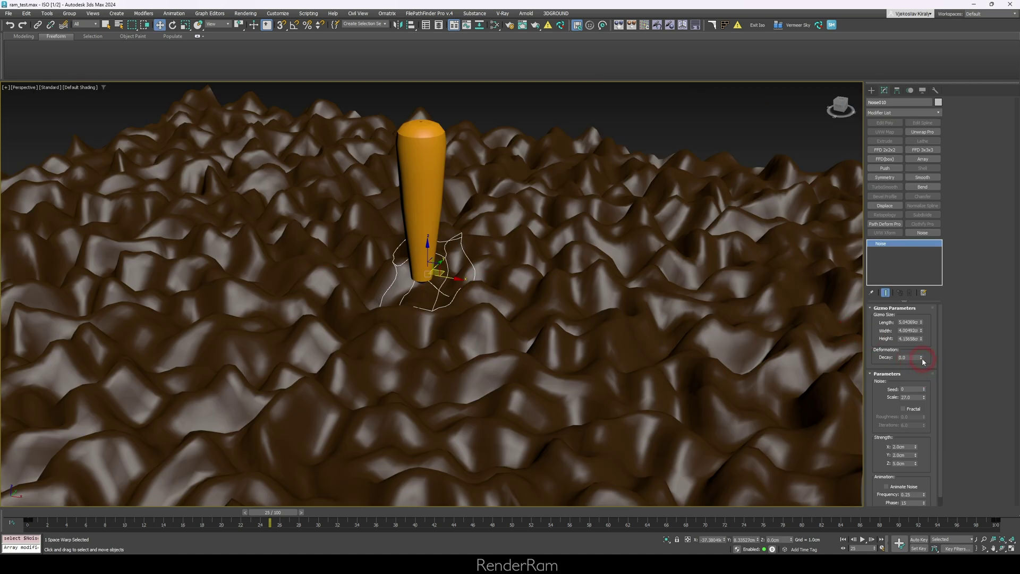
pyautogui.moveTo(922, 358); pyautogui.dragTo(914, 251)
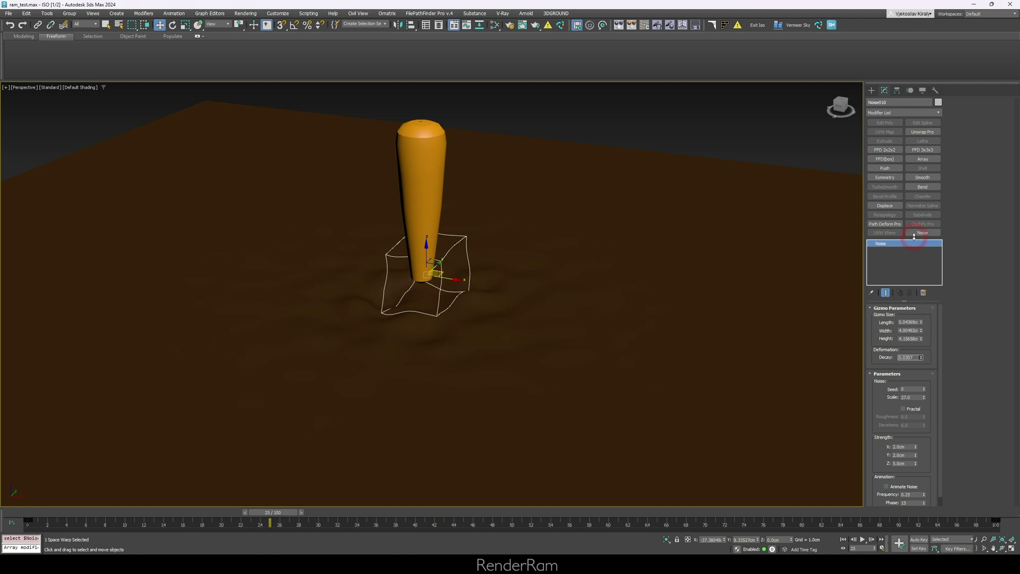
# Move the orange post to the centre of the Noise warp and lower it partly into the ground plane
pyautogui.click(423, 234)
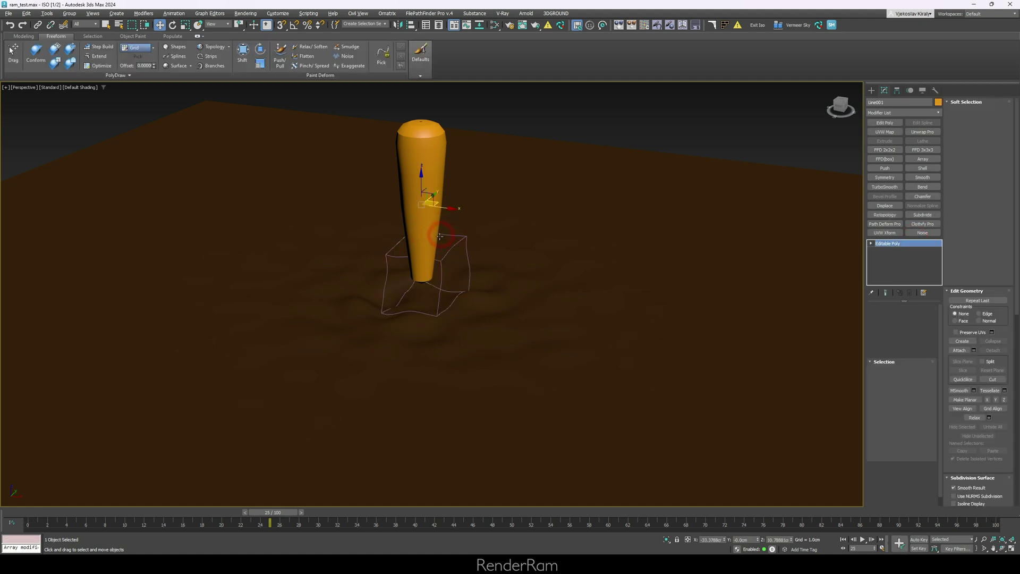
pyautogui.keyDown('alt'); pyautogui.moveTo(422, 234); pyautogui.dragTo(443, 212, button='middle'); pyautogui.keyUp('alt')
pyautogui.moveTo(443, 212); pyautogui.dragTo(497, 101)
pyautogui.keyDown('alt'); pyautogui.moveTo(497, 101); pyautogui.dragTo(499, 105, button='middle'); pyautogui.keyUp('alt')
pyautogui.scroll(-3, 500, 105)
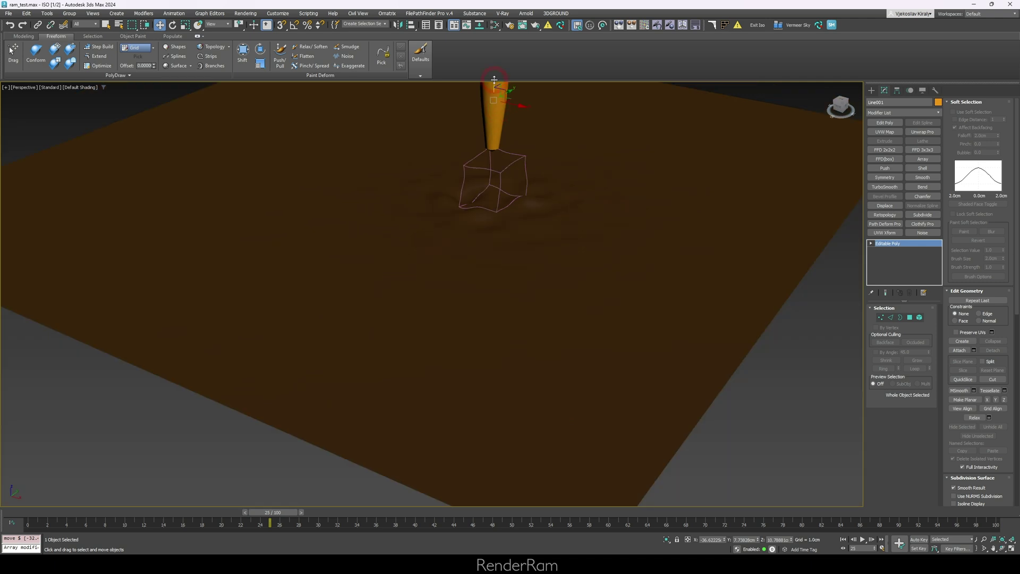
pyautogui.moveTo(494, 84); pyautogui.dragTo(486, 160)
pyautogui.click(485, 273)
pyautogui.keyDown('alt'); pyautogui.moveTo(485, 159); pyautogui.dragTo(464, 249, button='middle'); pyautogui.keyUp('alt')
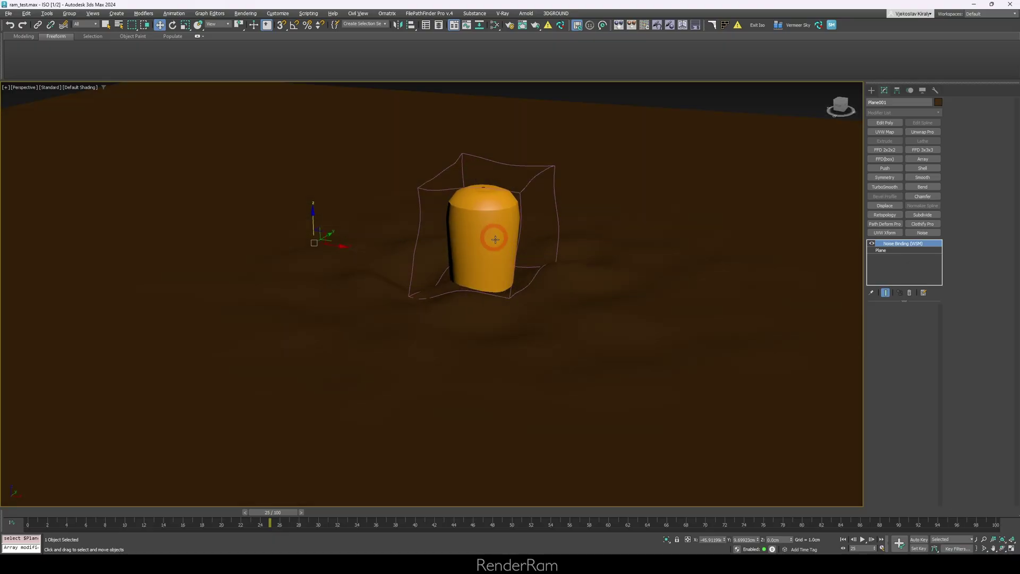
# Copy the orange post together with its Noise warp to another spot farther back on the plane
pyautogui.scroll(-3, 494, 237)
pyautogui.keyDown('alt'); pyautogui.moveTo(518, 255); pyautogui.dragTo(533, 265, button='middle'); pyautogui.keyUp('alt')
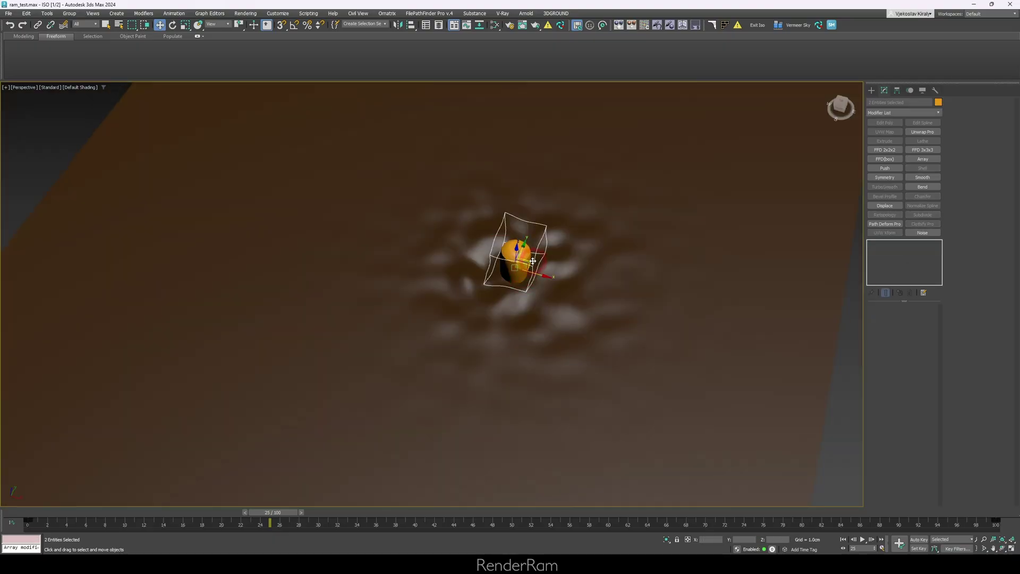
pyautogui.keyDown('shift'); pyautogui.moveTo(533, 261); pyautogui.dragTo(291, 154); pyautogui.keyUp('shift')
# Bind the ground plane to the copied Noise space warp so the ground also deforms around the second post
pyautogui.click(298, 223)
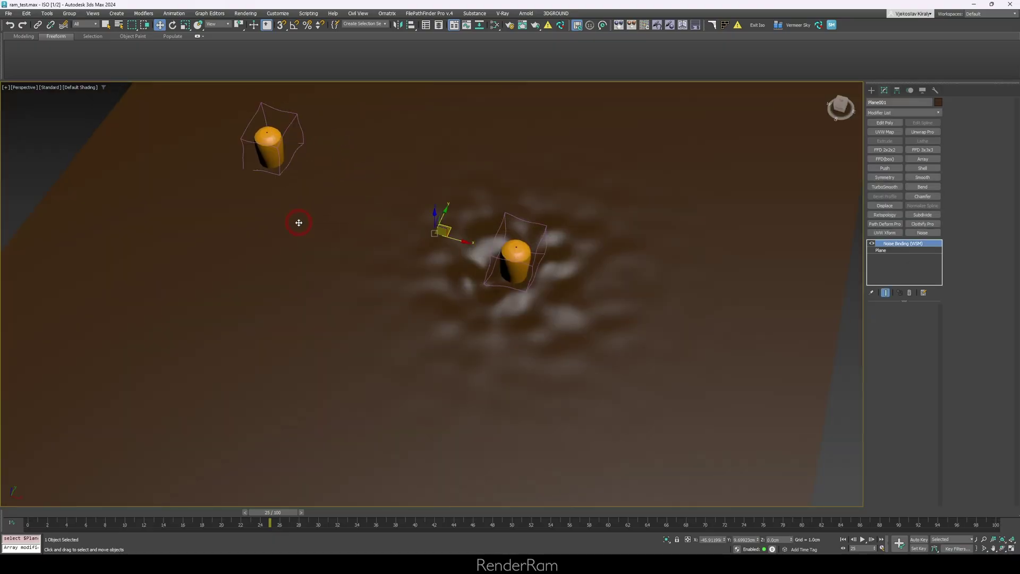
pyautogui.click(63, 25)
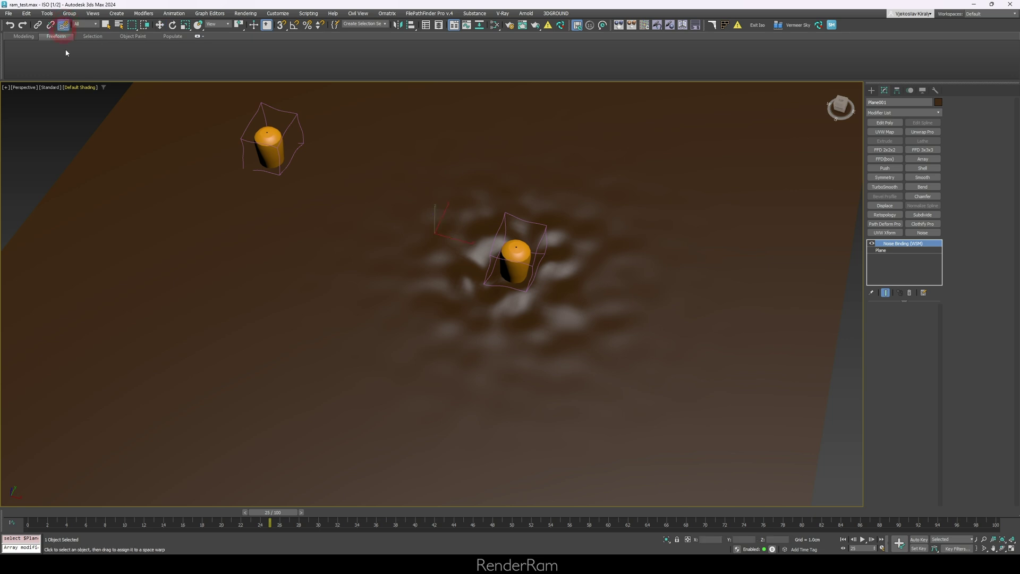
pyautogui.moveTo(246, 150); pyautogui.dragTo(250, 154)
pyautogui.keyDown('alt'); pyautogui.moveTo(251, 155); pyautogui.dragTo(327, 157, button='middle'); pyautogui.keyUp('alt')
pyautogui.keyDown('alt'); pyautogui.moveTo(302, 271); pyautogui.dragTo(275, 265, button='middle'); pyautogui.keyUp('alt')
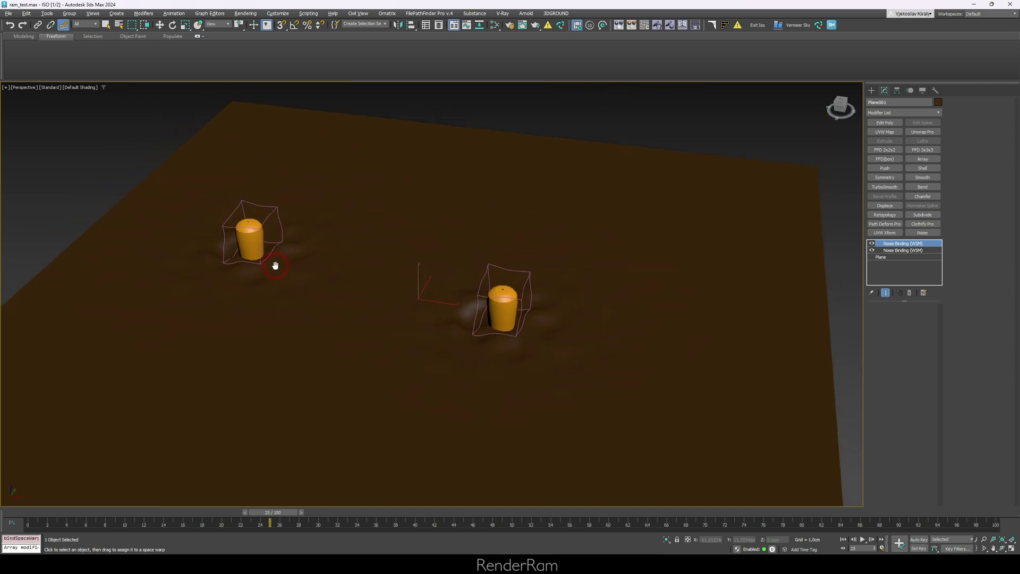
pyautogui.scroll(5, 276, 264)
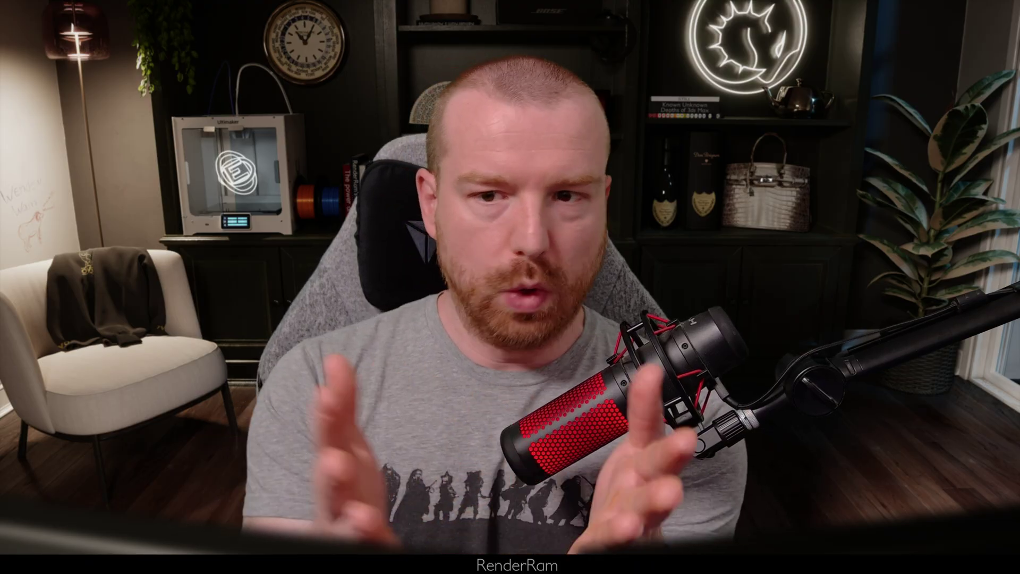
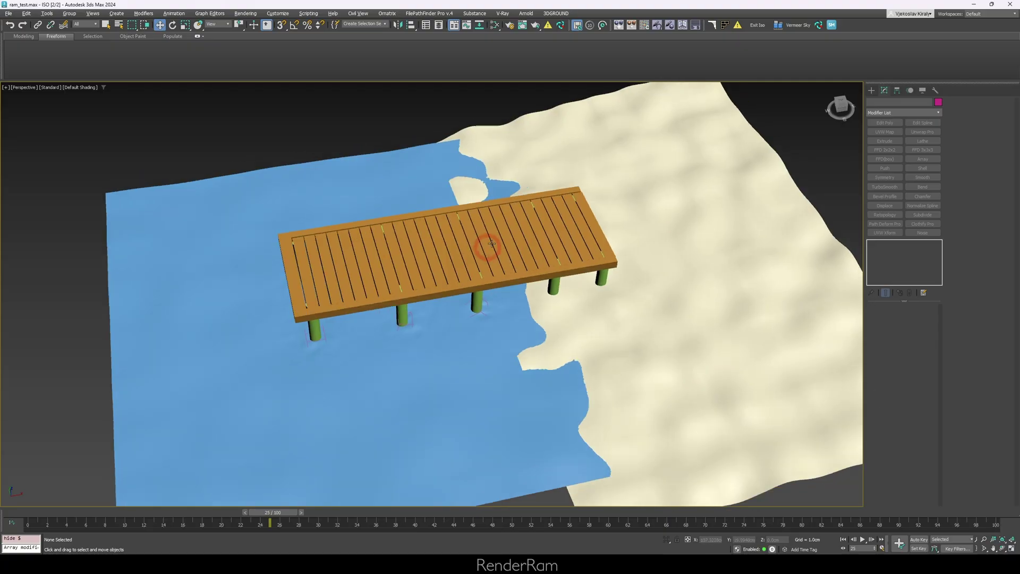
# Select the Noise warp at the pier's front pillar and play the animation to examine the water ripples around the pillars
pyautogui.scroll(-2, 543, 238)
pyautogui.keyDown('alt'); pyautogui.moveTo(402, 283); pyautogui.dragTo(337, 338, button='middle'); pyautogui.keyUp('alt')
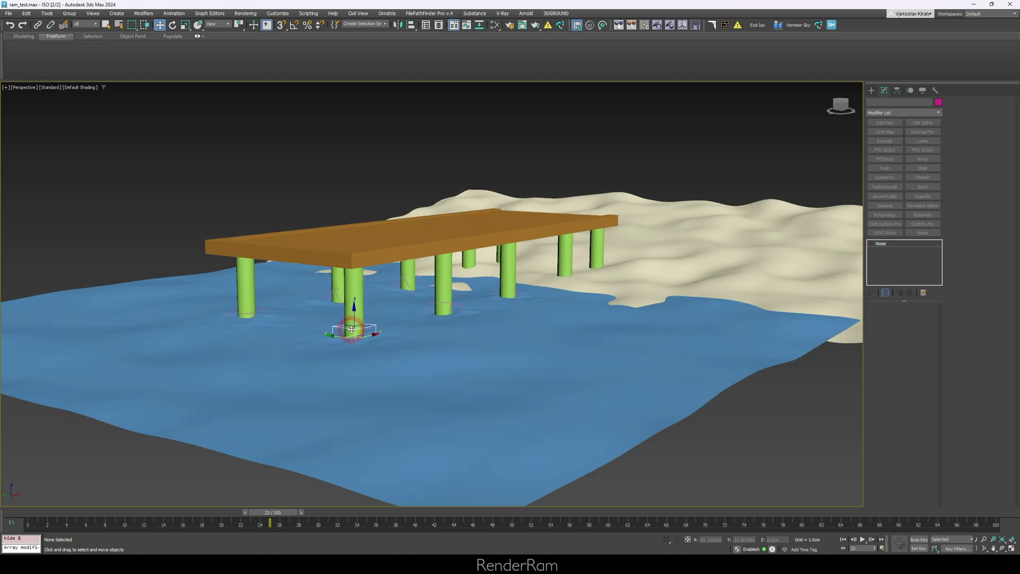
pyautogui.click(352, 329)
pyautogui.scroll(3, 352, 331)
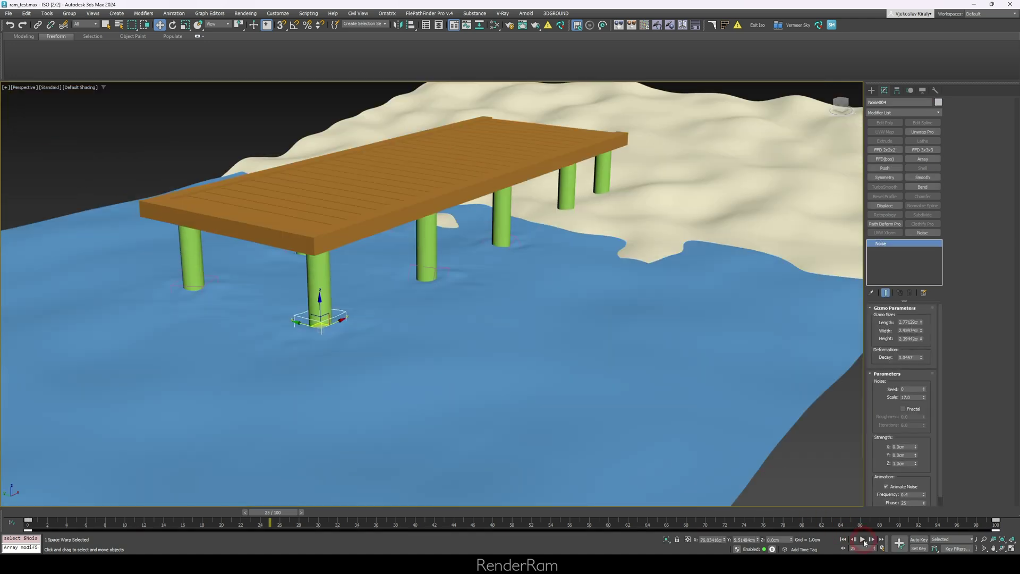
pyautogui.click(863, 540)
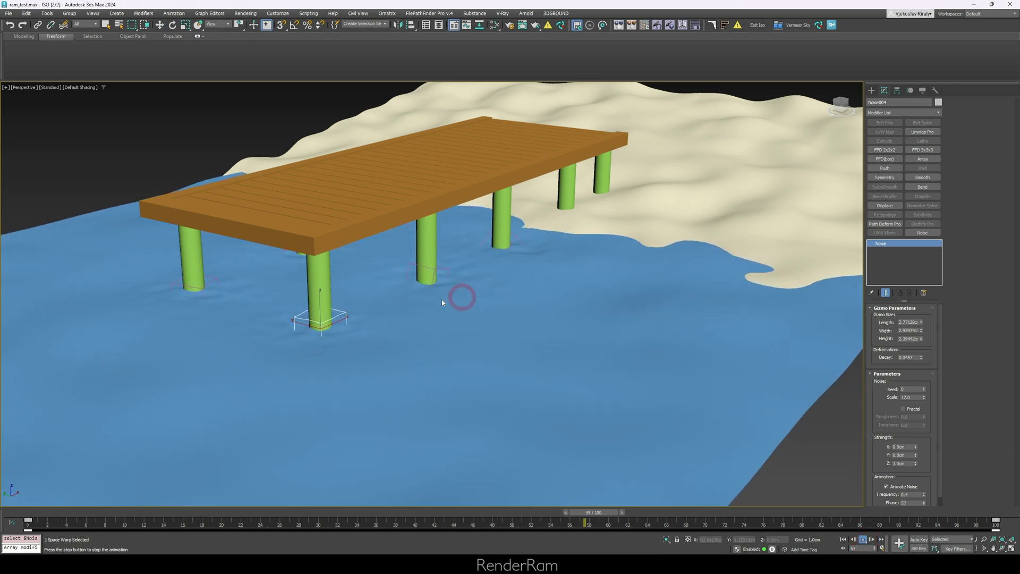
pyautogui.moveTo(413, 330)
pyautogui.keyDown('alt'); pyautogui.mouseDown(button='middle')
pyautogui.moveTo(600, 251)
pyautogui.moveTo(486, 351)
pyautogui.moveTo(508, 332)
pyautogui.moveTo(414, 314)
pyautogui.mouseUp(button='middle'); pyautogui.keyUp('alt')
pyautogui.press('w')
pyautogui.moveTo(412, 311); pyautogui.dragTo(644, 203)
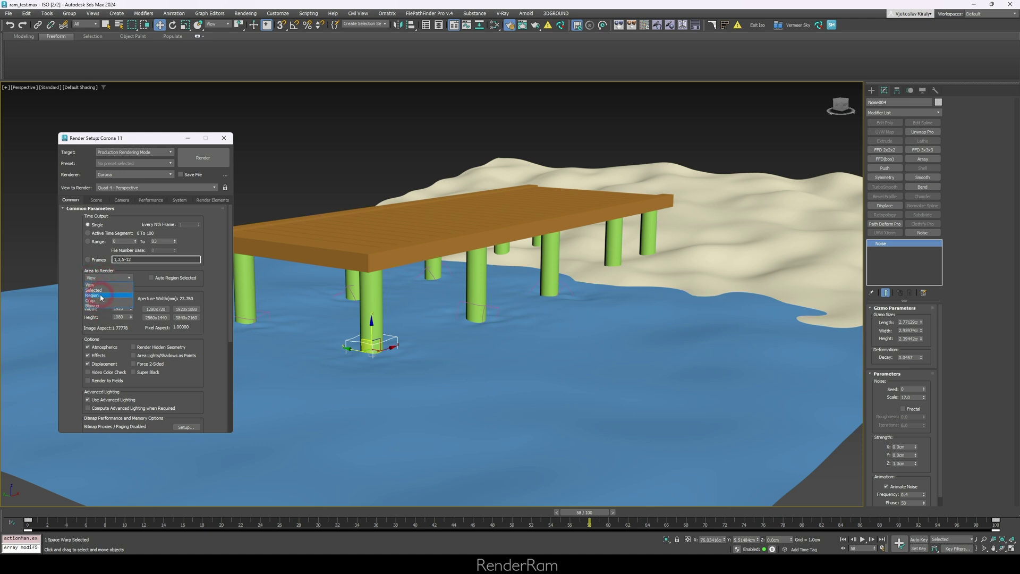
# Set the area to render to Region, place the region over the pier's far end, and render it
pyautogui.click(112, 295)
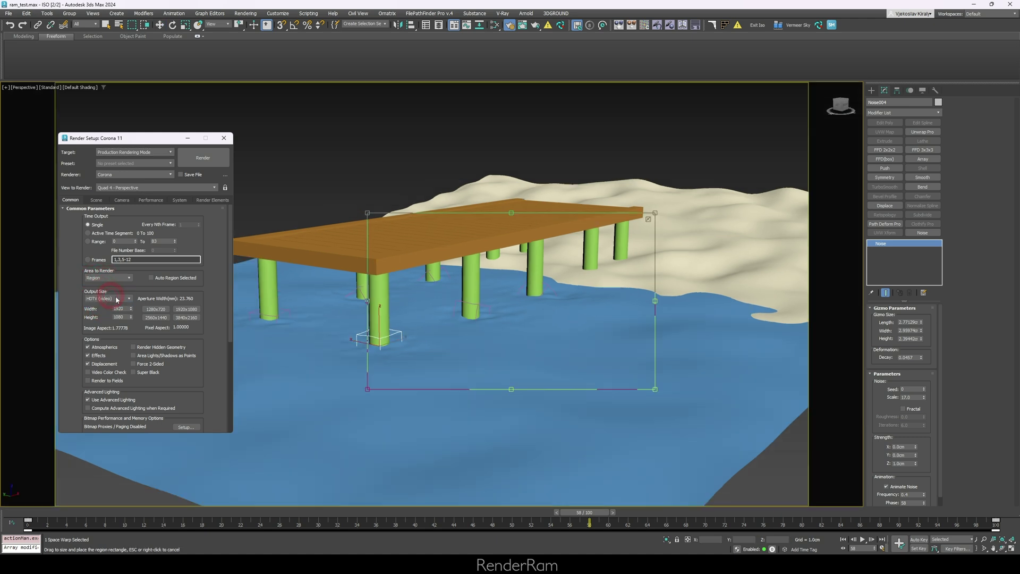
pyautogui.moveTo(520, 288); pyautogui.dragTo(691, 197)
pyautogui.moveTo(746, 171); pyautogui.dragTo(671, 217)
pyautogui.moveTo(570, 285); pyautogui.dragTo(574, 237)
pyautogui.click(195, 160)
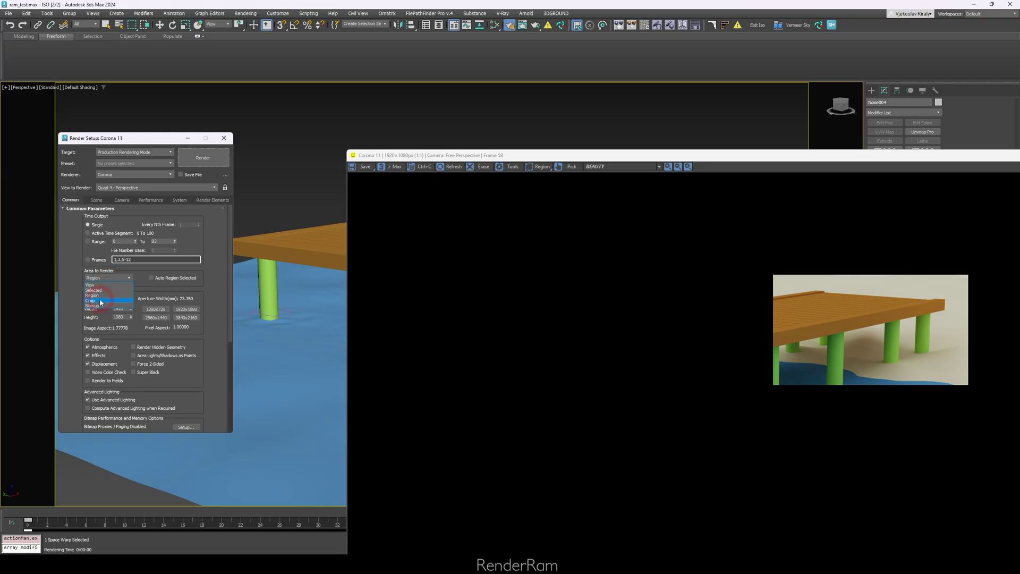
# Set the area to render to Crop, place the crop frame over the pier's near end, and render it
pyautogui.click(101, 301)
pyautogui.moveTo(650, 158); pyautogui.dragTo(501, 427)
pyautogui.moveTo(570, 242); pyautogui.dragTo(364, 230)
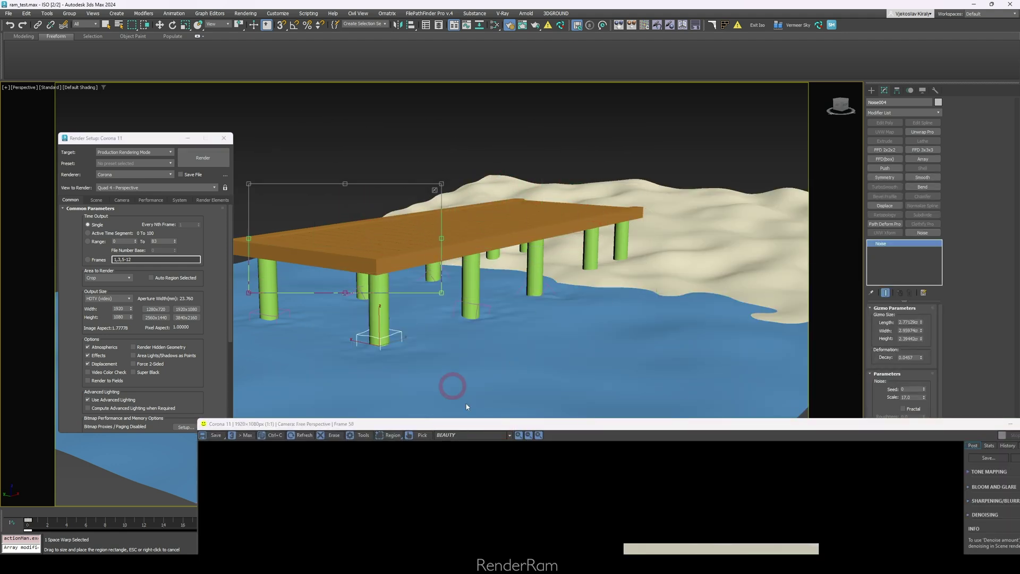
pyautogui.moveTo(743, 419); pyautogui.dragTo(544, 234)
pyautogui.hotkey('shift', 'q')
pyautogui.moveTo(251, 244); pyautogui.dragTo(670, 219)
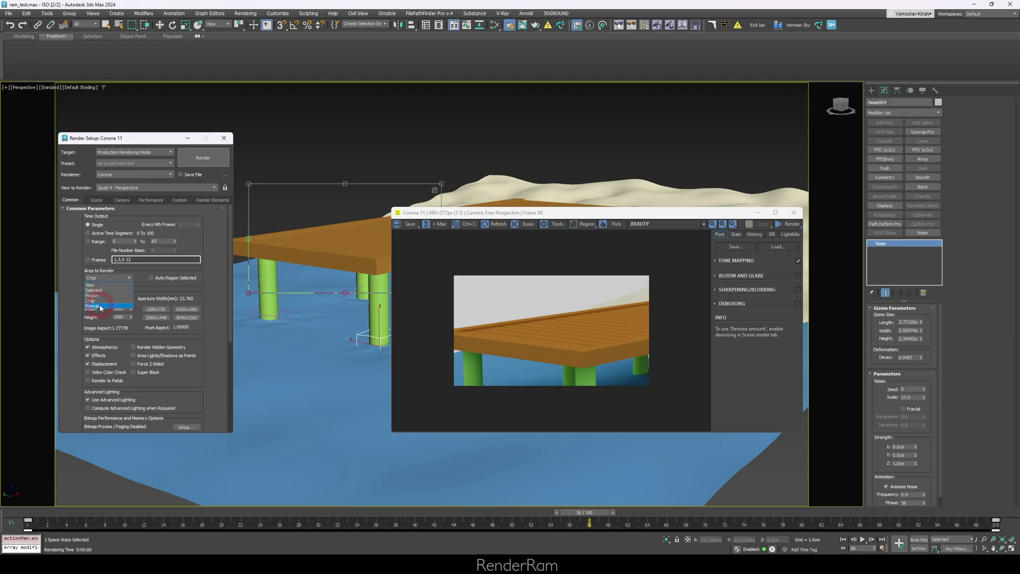
# Set the area to render to Blowup, fit the frame around the pier's far end, and render it
pyautogui.click(93, 306)
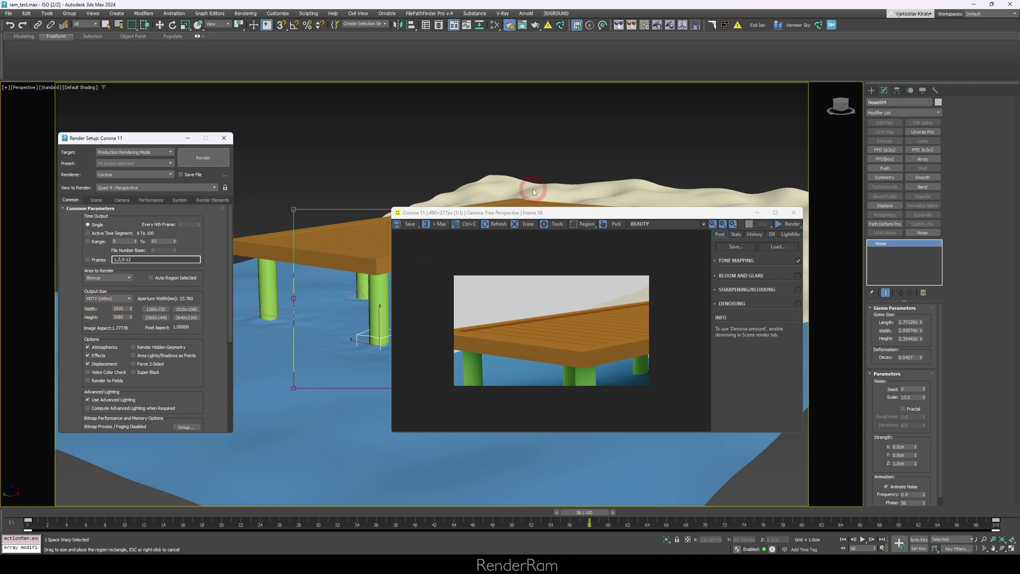
pyautogui.moveTo(529, 217); pyautogui.dragTo(755, 221)
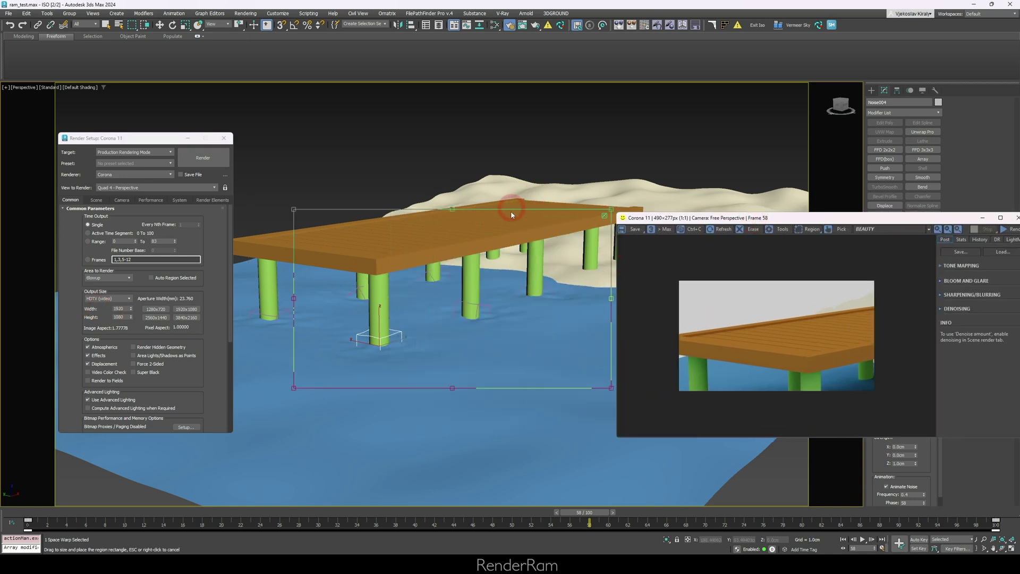
pyautogui.moveTo(525, 269); pyautogui.dragTo(490, 208)
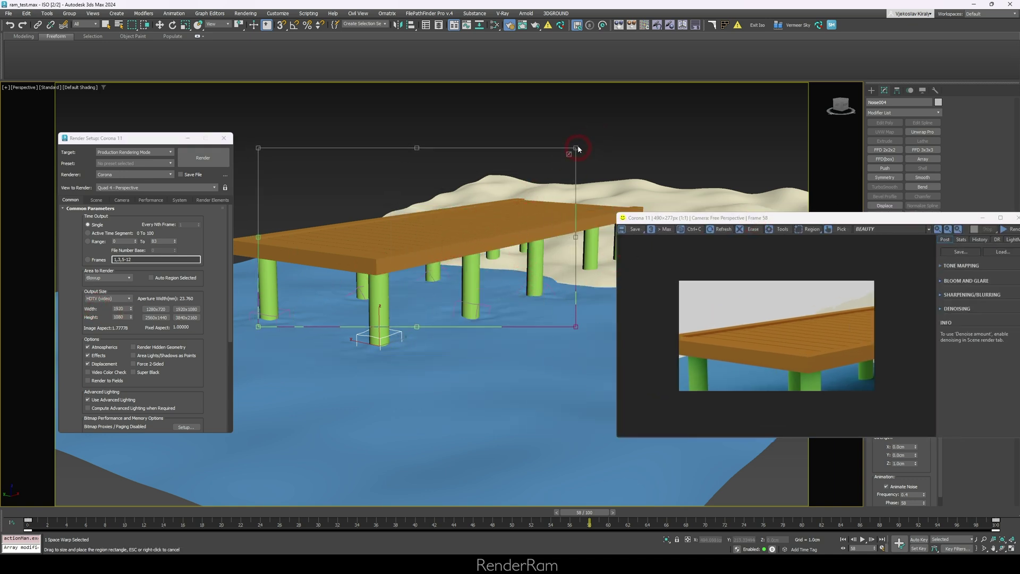
pyautogui.moveTo(576, 149); pyautogui.dragTo(448, 218)
pyautogui.moveTo(367, 287); pyautogui.dragTo(531, 278)
pyautogui.moveTo(780, 222); pyautogui.dragTo(545, 300)
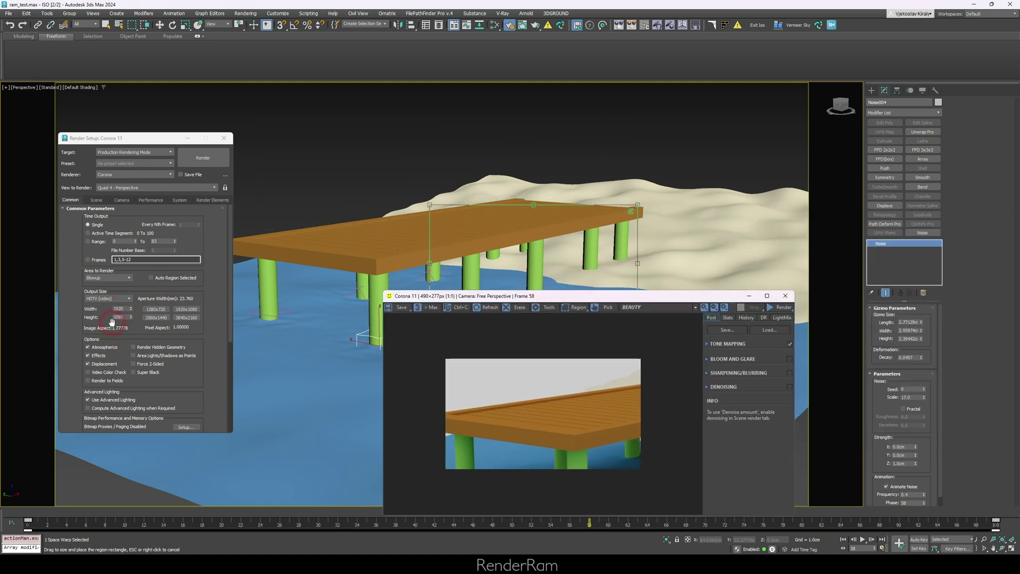
pyautogui.click(777, 308)
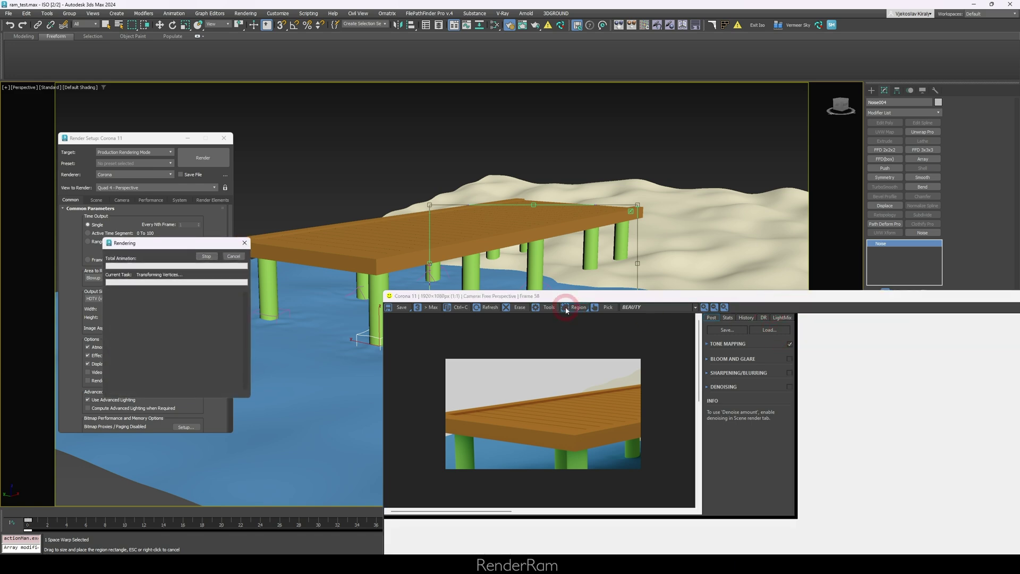
pyautogui.moveTo(656, 293); pyautogui.dragTo(474, 71)
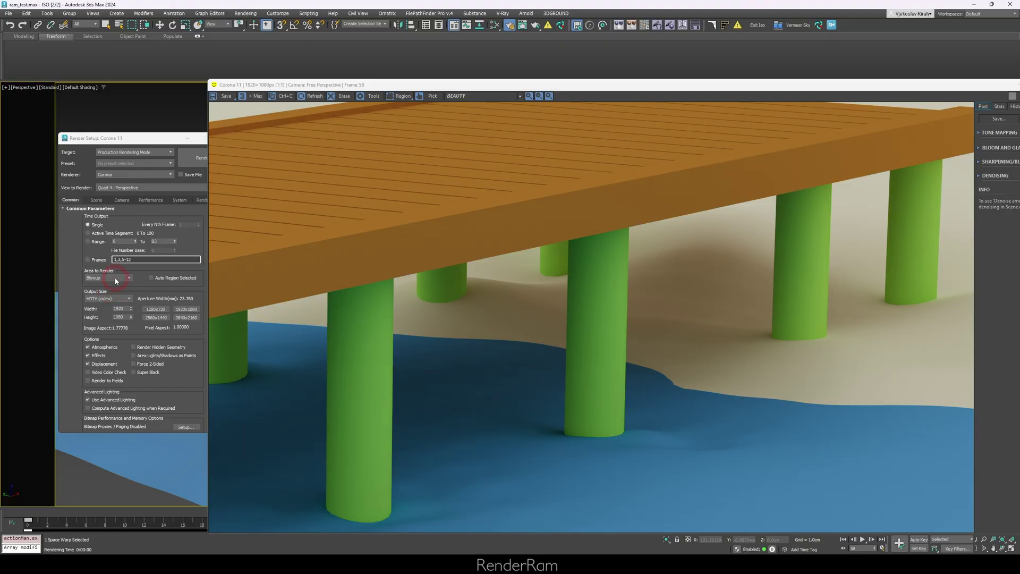
# Set the area to render to Selected and render only the selected pier pillar over the existing image
pyautogui.click(116, 281)
pyautogui.click(100, 292)
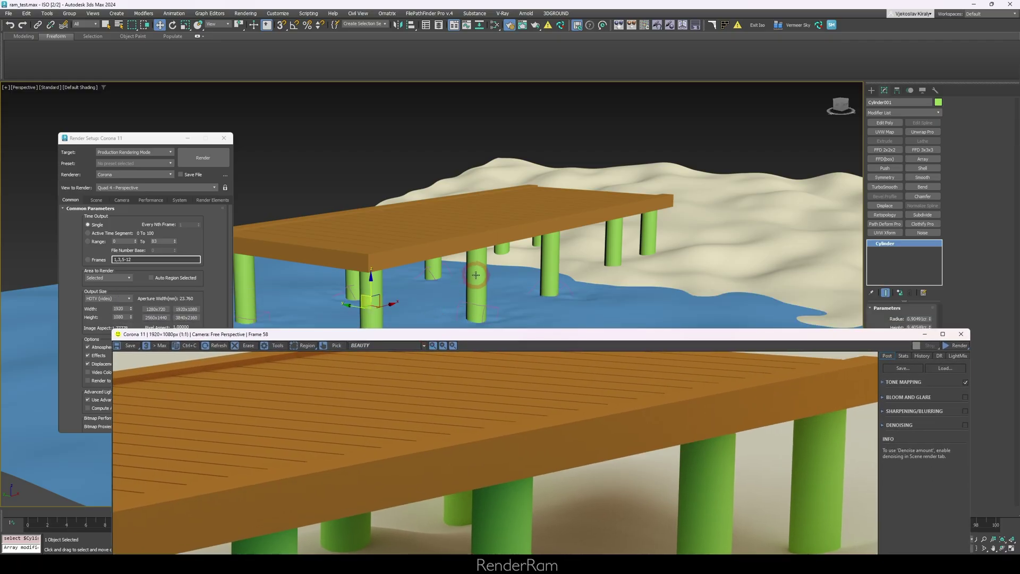
pyautogui.press('F4')
pyautogui.moveTo(473, 334); pyautogui.dragTo(472, 99)
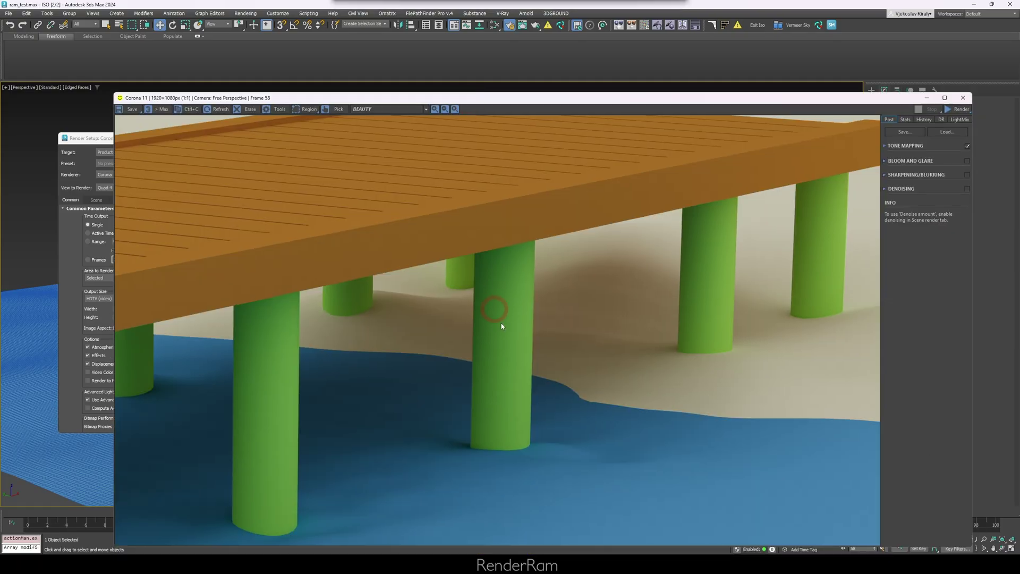
pyautogui.click(958, 111)
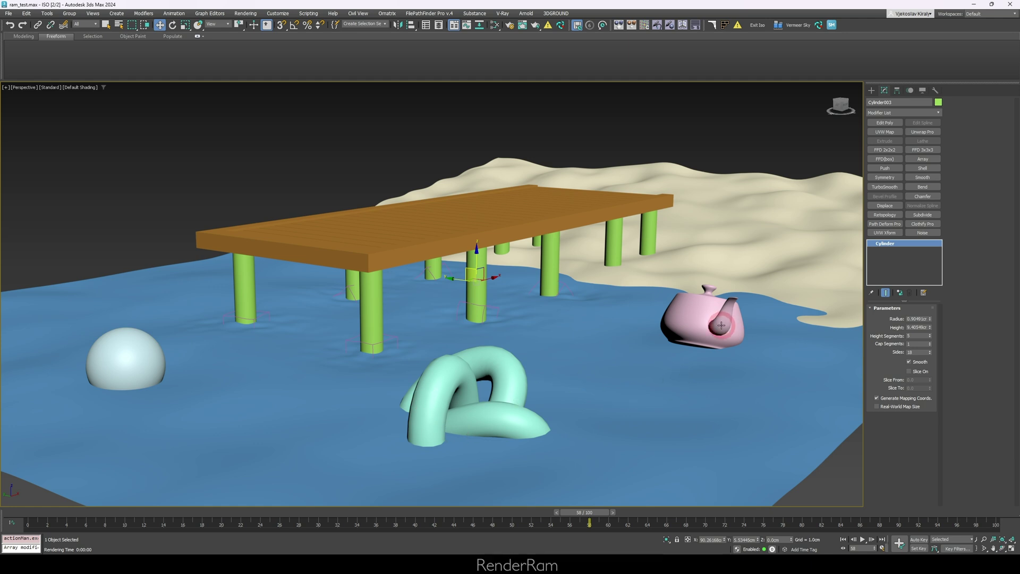
# Select the torus knot, turn on Show Dependencies, and select the sphere, teapot and pier deck to check their links
pyautogui.click(456, 372)
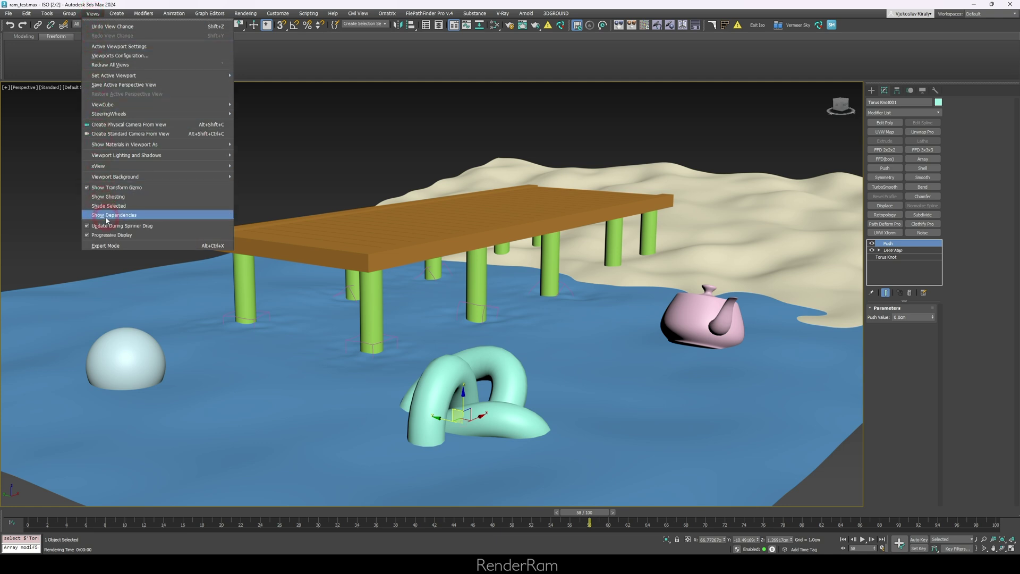
pyautogui.click(108, 215)
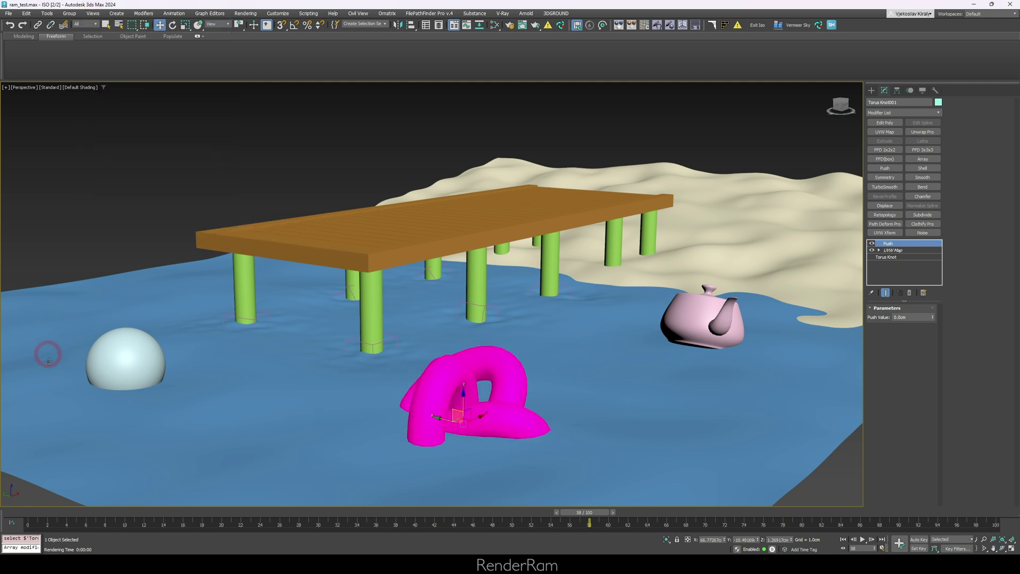
pyautogui.click(123, 355)
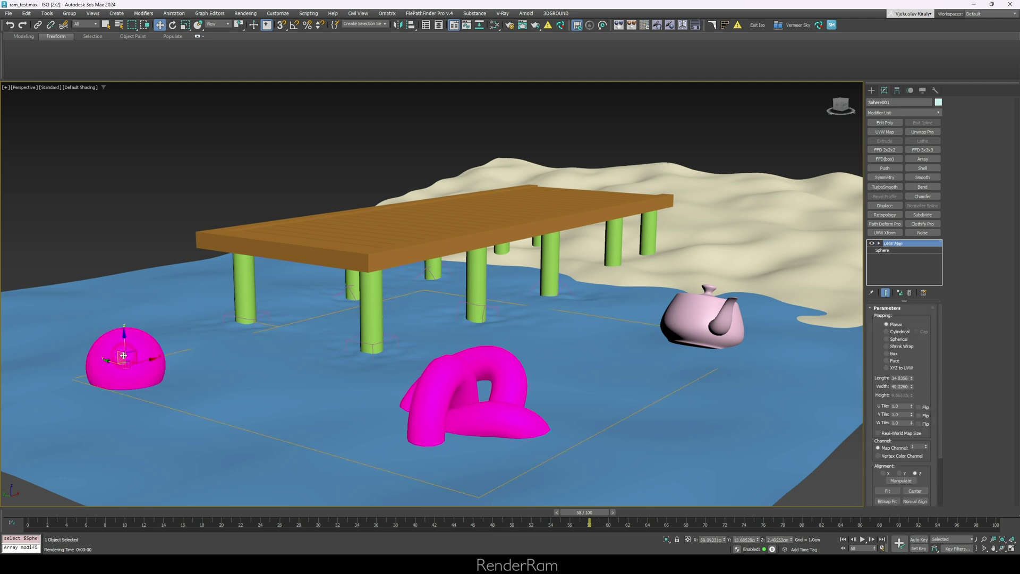
pyautogui.click(710, 328)
pyautogui.click(482, 228)
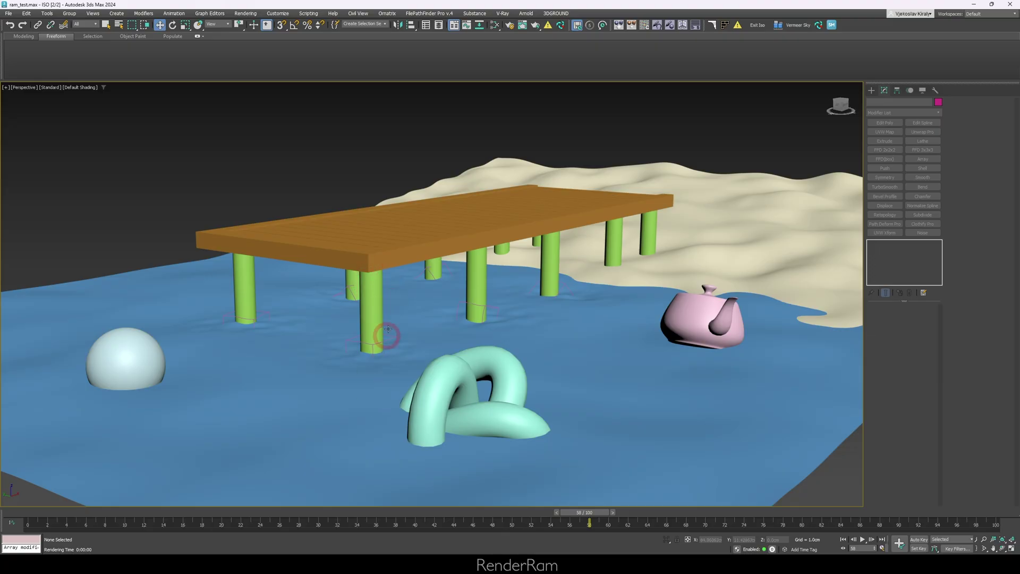
# Select the front pillar, the sphere and the torus knot's UVW Map modifier in turn to examine which objects depend on each other
pyautogui.click(367, 302)
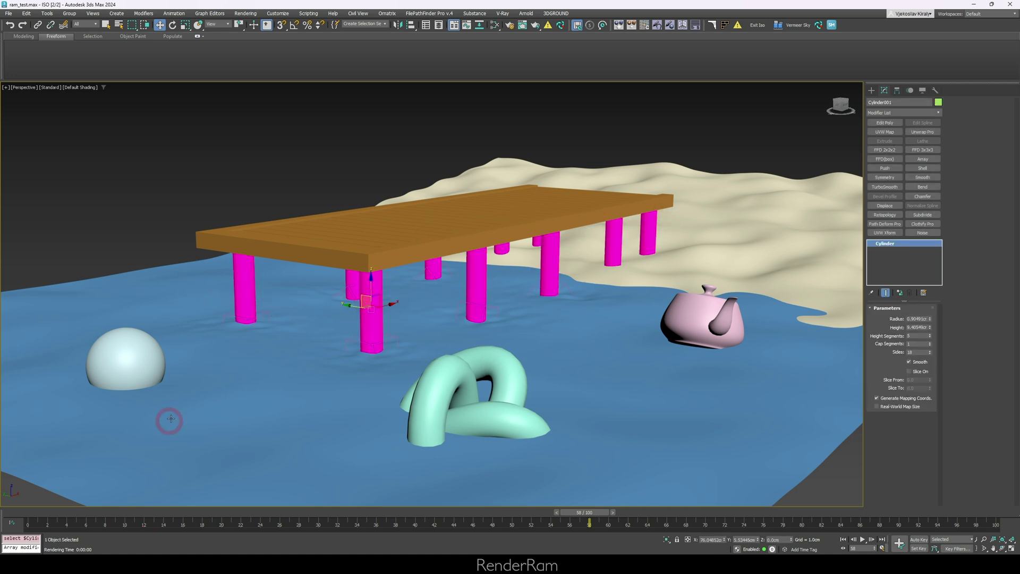
pyautogui.click(134, 363)
pyautogui.click(455, 384)
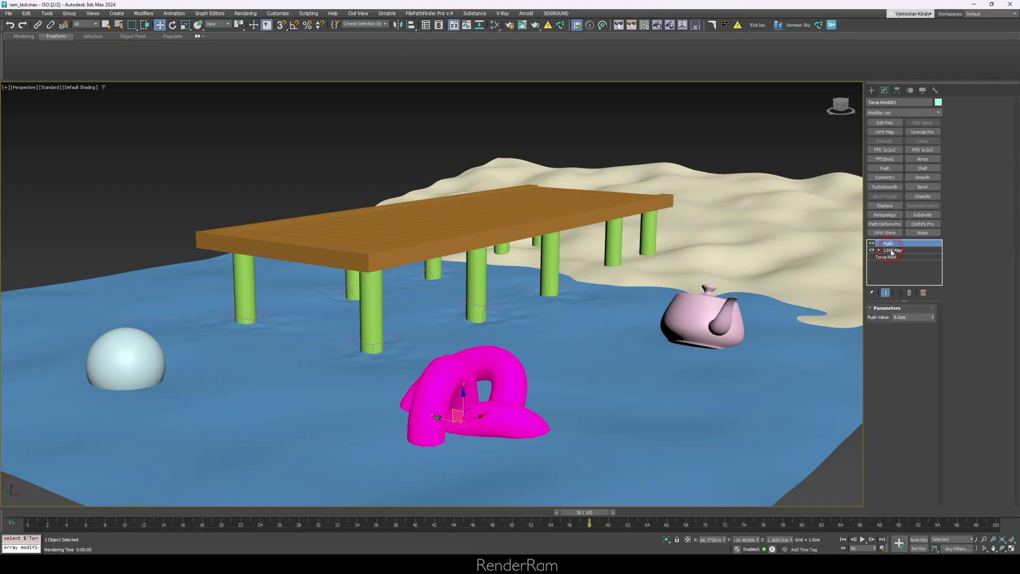
pyautogui.click(893, 250)
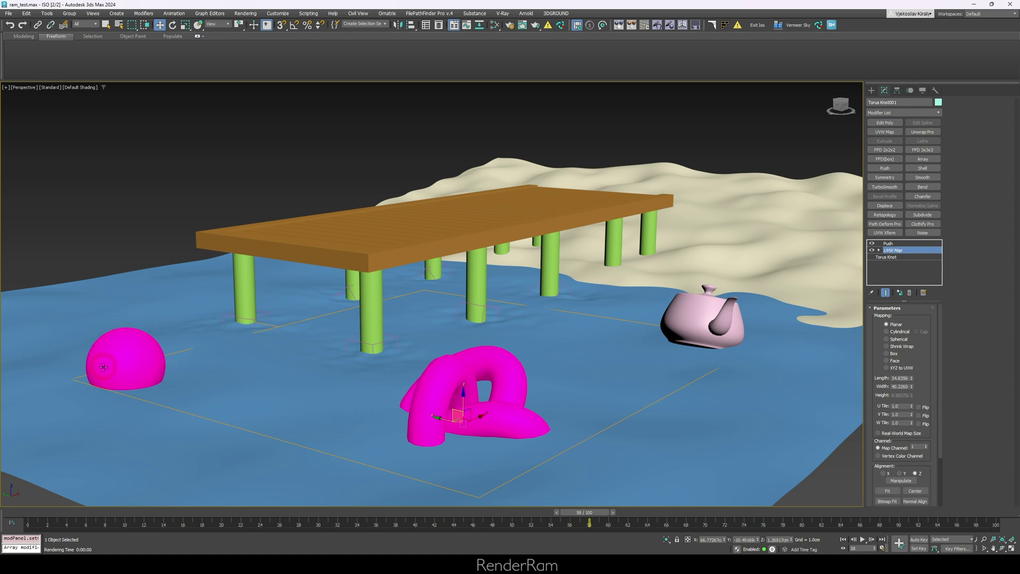
pyautogui.click(126, 359)
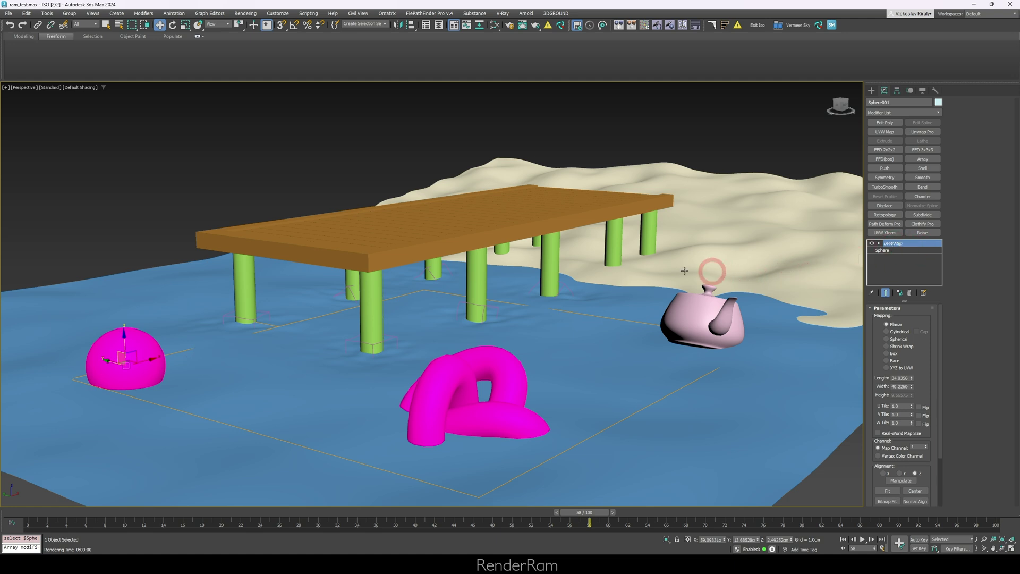
pyautogui.click(374, 281)
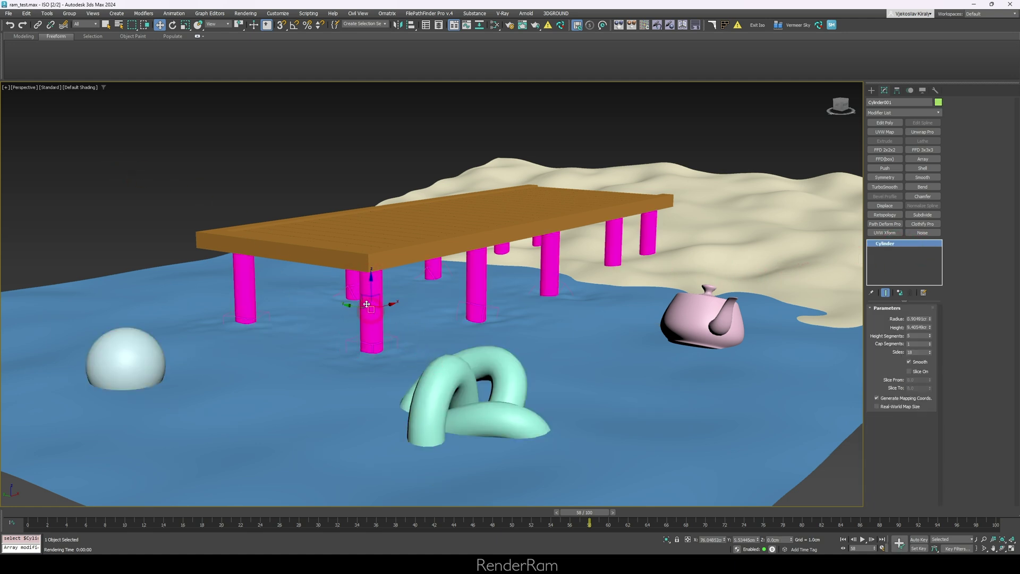
# Turn off Show Dependencies, display edged faces, and select all instances of the front pier pillar
pyautogui.click(93, 14)
pyautogui.click(111, 216)
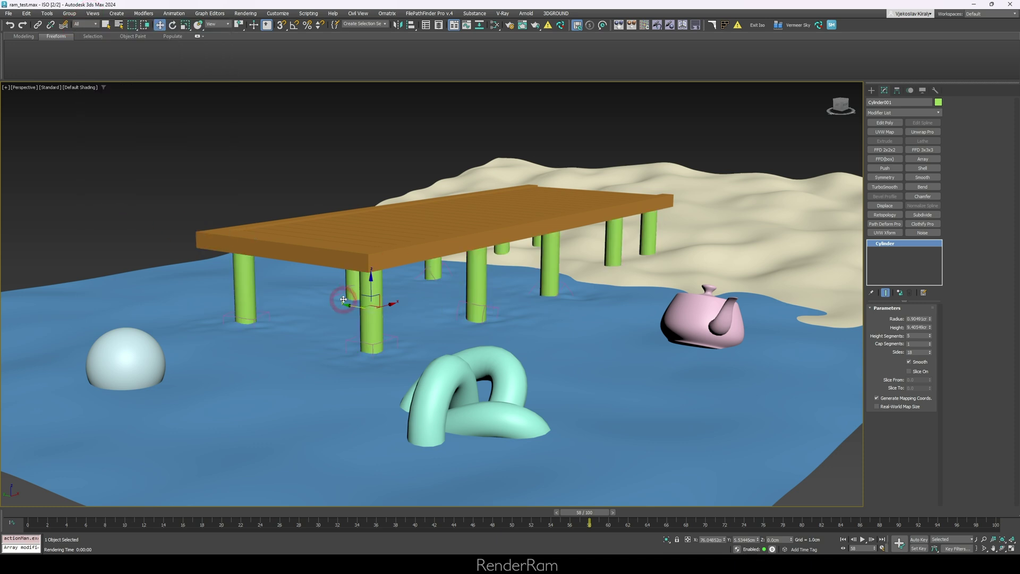
pyautogui.press('F4')
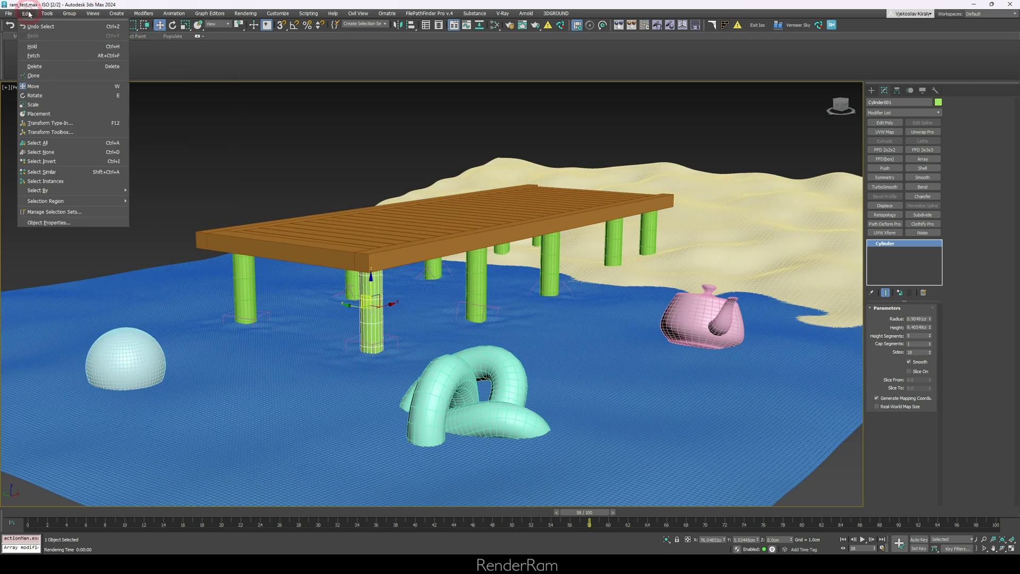
pyautogui.click(53, 181)
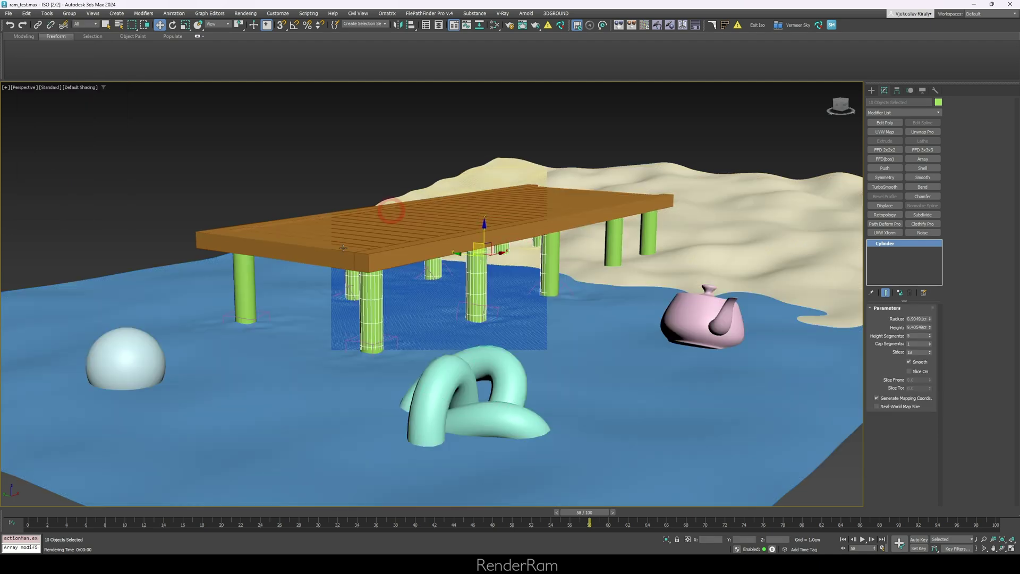
pyautogui.click(394, 280)
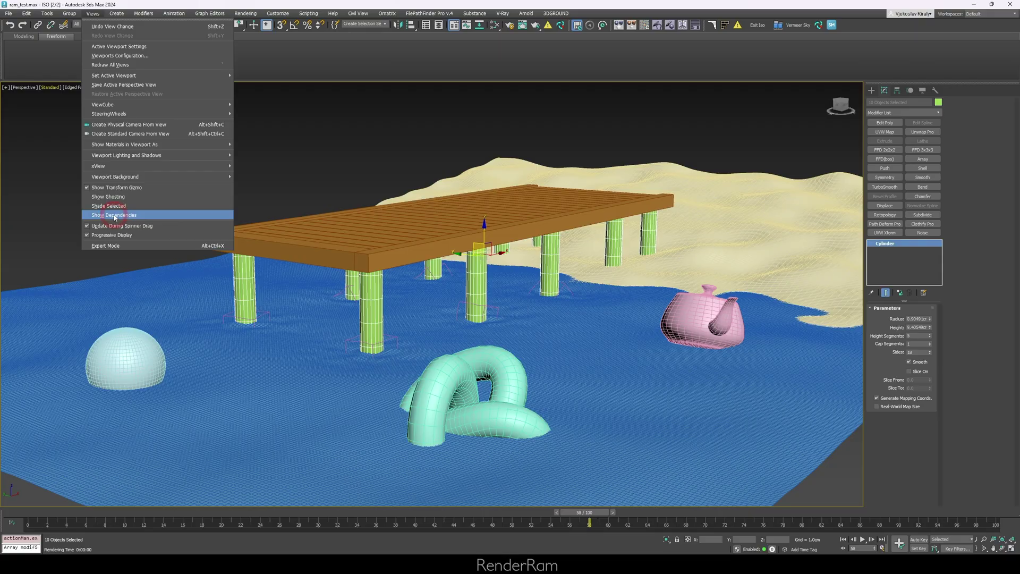
# Turn Show Dependencies back on, select the front pillar, and move it and two other pillars out from under the pier deck
pyautogui.click(115, 215)
pyautogui.click(372, 308)
pyautogui.scroll(3, 394, 314)
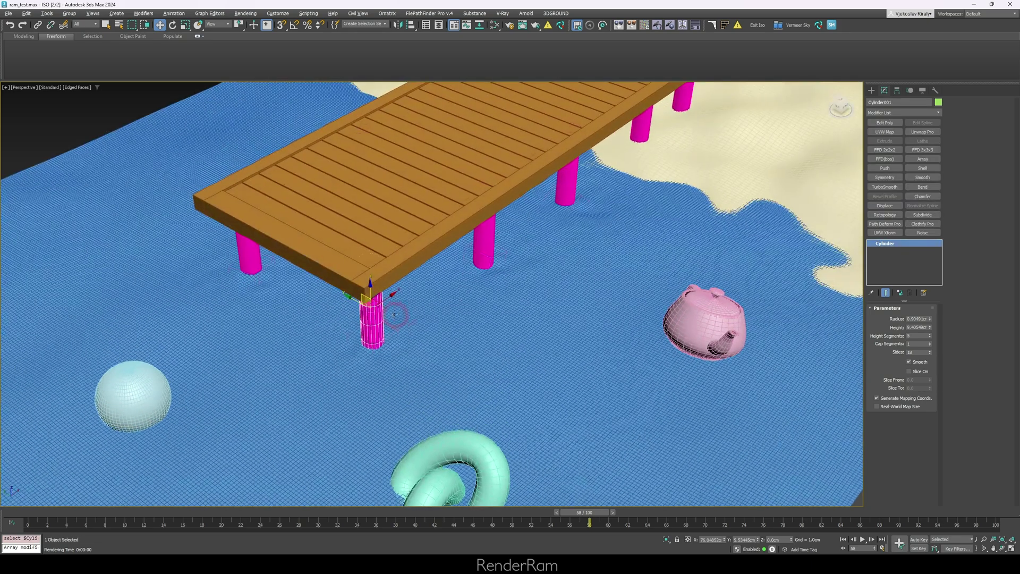
pyautogui.scroll(-5, 395, 314)
pyautogui.moveTo(319, 296); pyautogui.dragTo(503, 342)
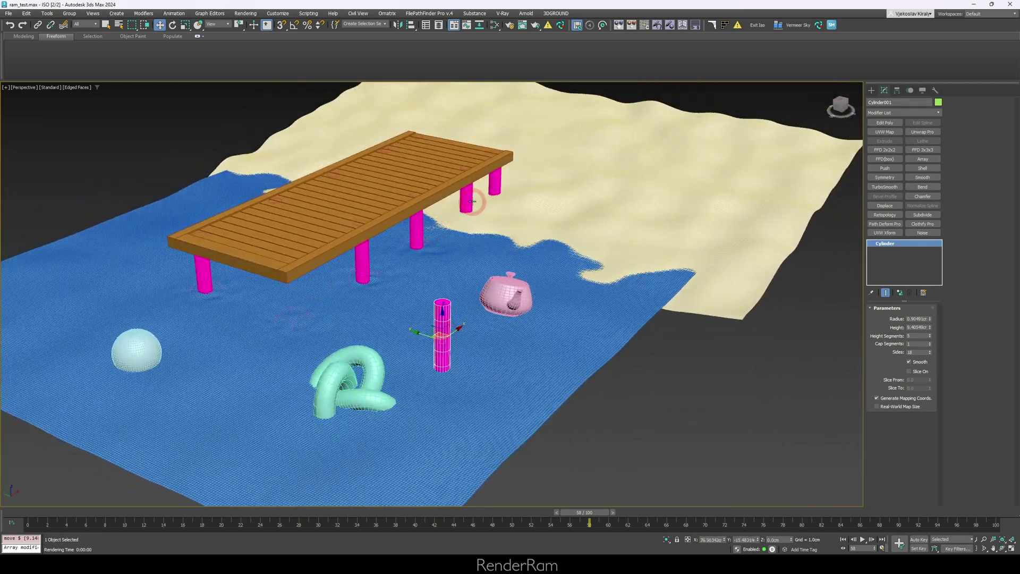
pyautogui.moveTo(467, 199); pyautogui.dragTo(562, 322)
pyautogui.moveTo(211, 274); pyautogui.dragTo(237, 332)
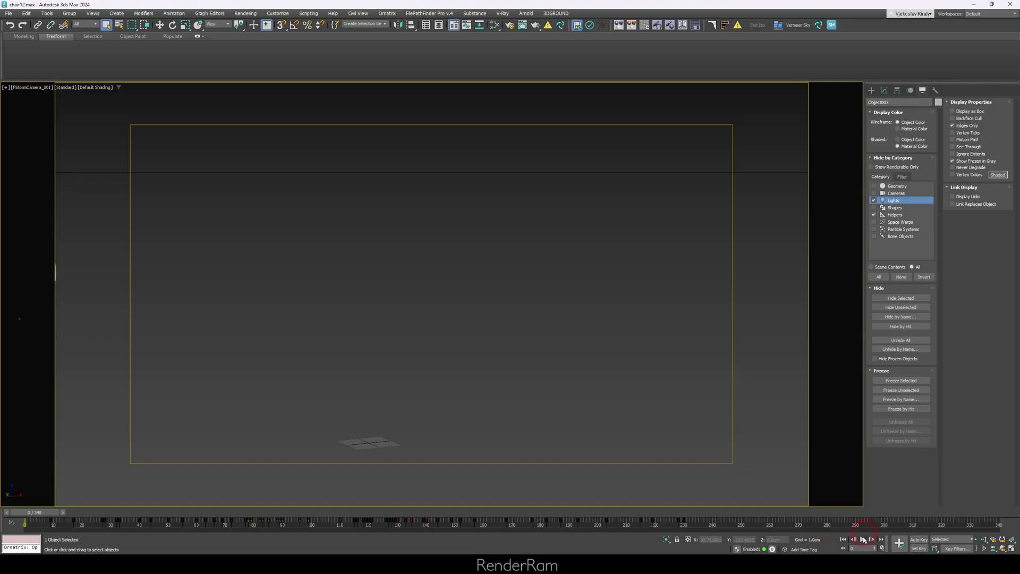
# Play the chair animation to examine its motion, and return to the start of the timeline
pyautogui.click(864, 539)
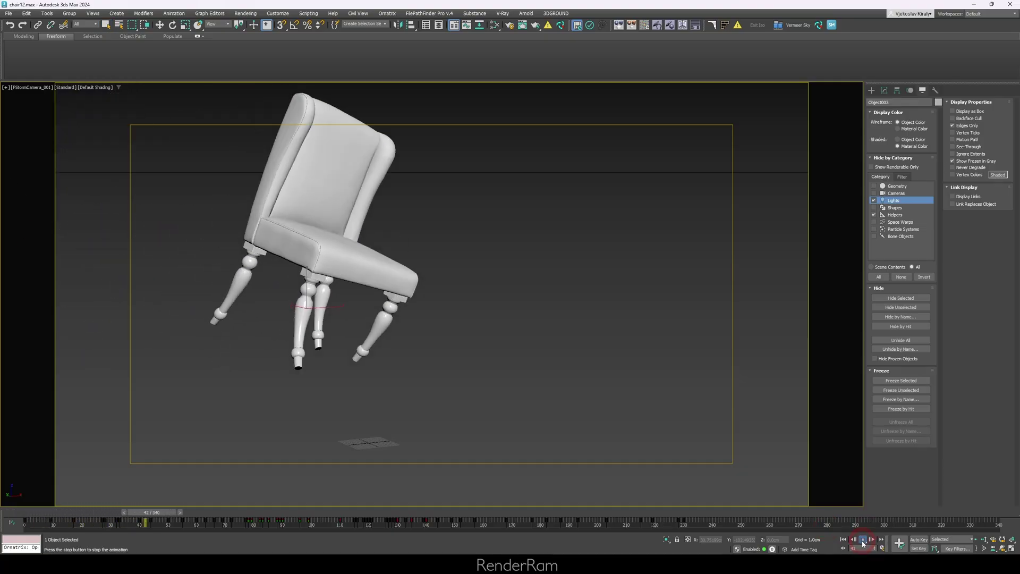
pyautogui.click(712, 502)
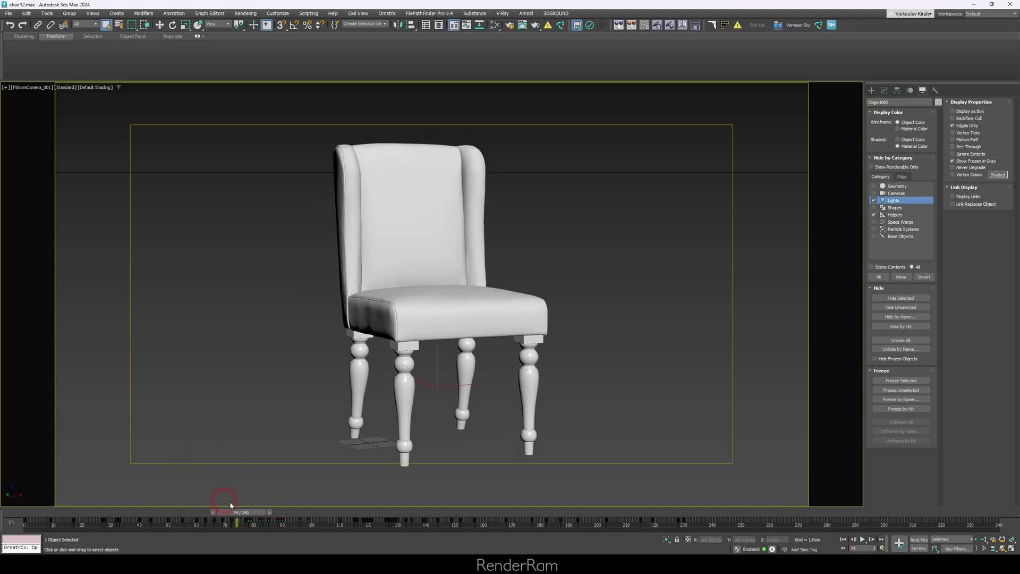
pyautogui.moveTo(242, 513); pyautogui.dragTo(34, 513)
# Turn on Show Ghosting and play the animation with all chair parts selected, stopping partway through
pyautogui.click(93, 14)
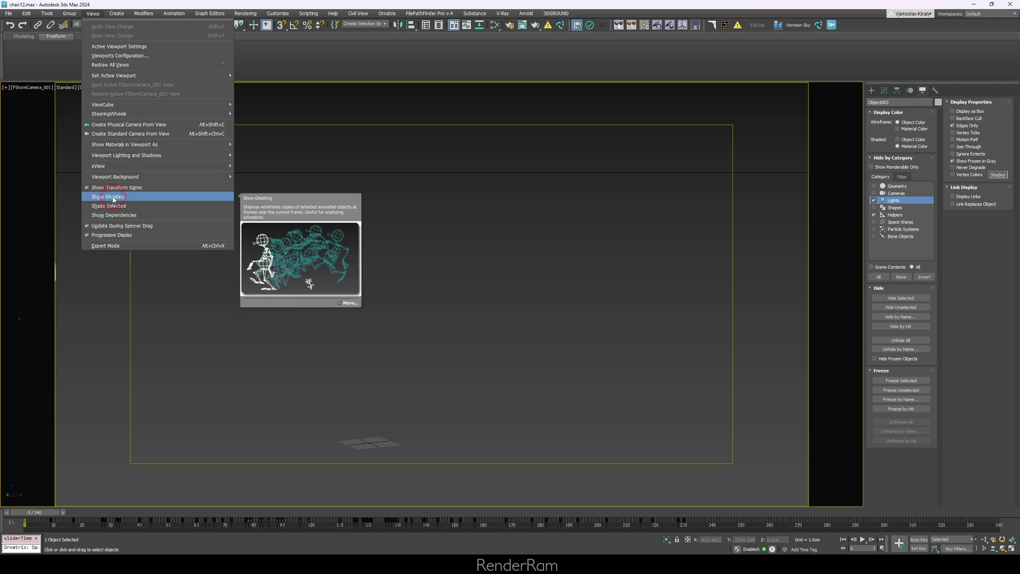
pyautogui.click(113, 200)
pyautogui.click(863, 540)
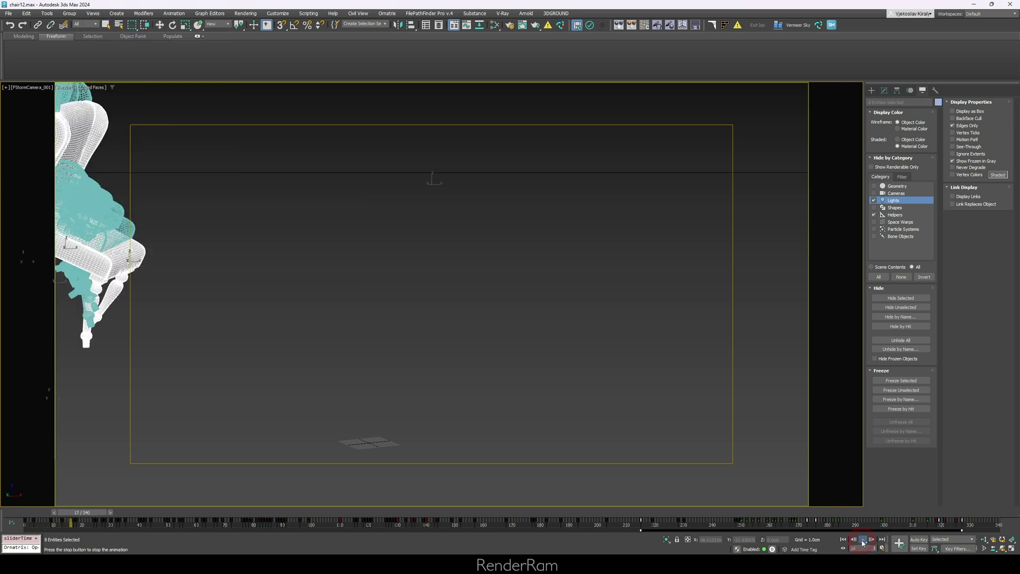
pyautogui.click(862, 540)
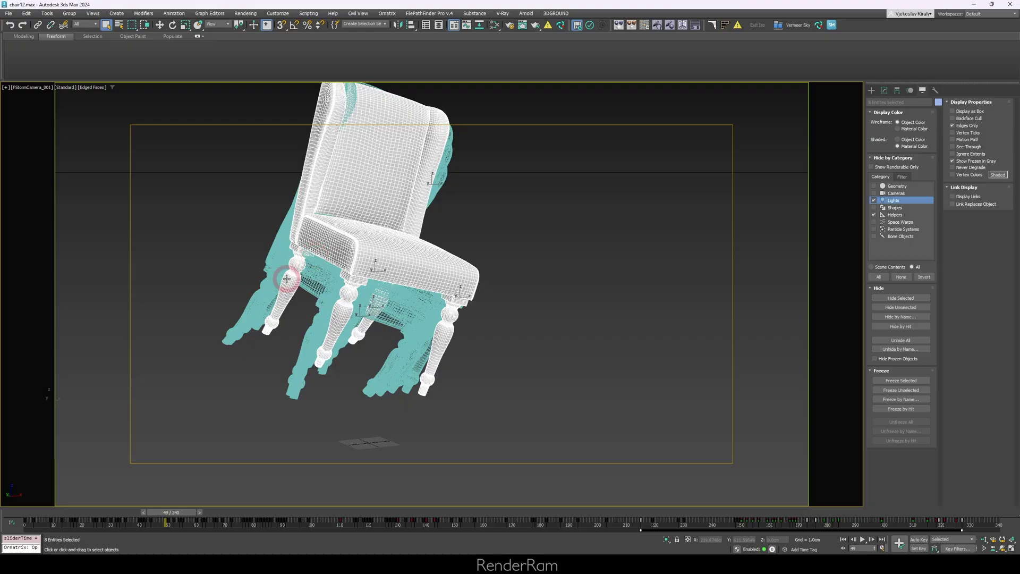
# Select only one rear chair leg, view it close up in an orthographic view, and scrub the timeline to examine its ghosted copies
pyautogui.click(287, 278)
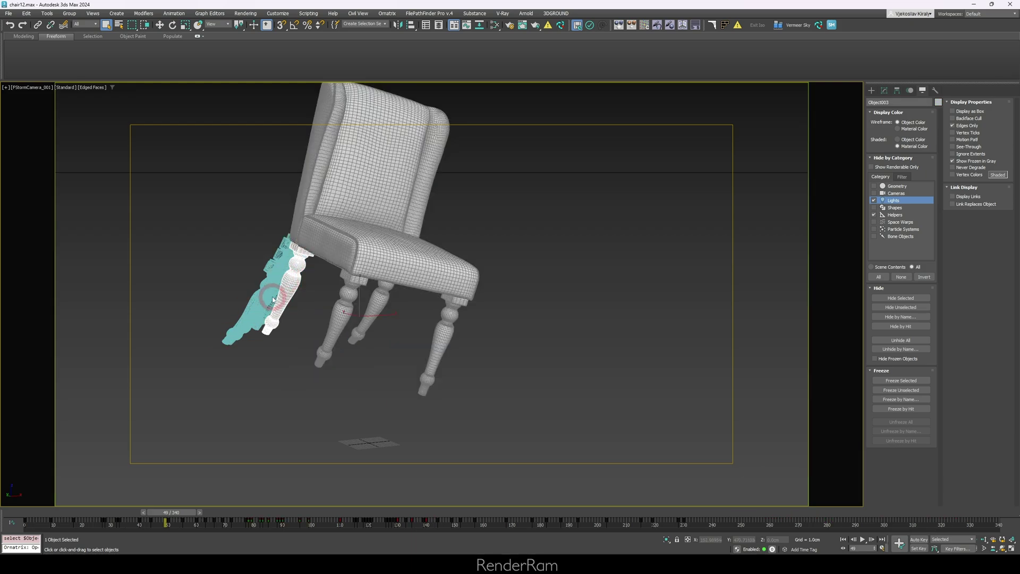
pyautogui.press('u')
pyautogui.press('z')
pyautogui.keyDown('alt'); pyautogui.moveTo(323, 292); pyautogui.dragTo(389, 253, button='middle'); pyautogui.keyUp('alt')
pyautogui.moveTo(221, 511); pyautogui.dragTo(185, 518)
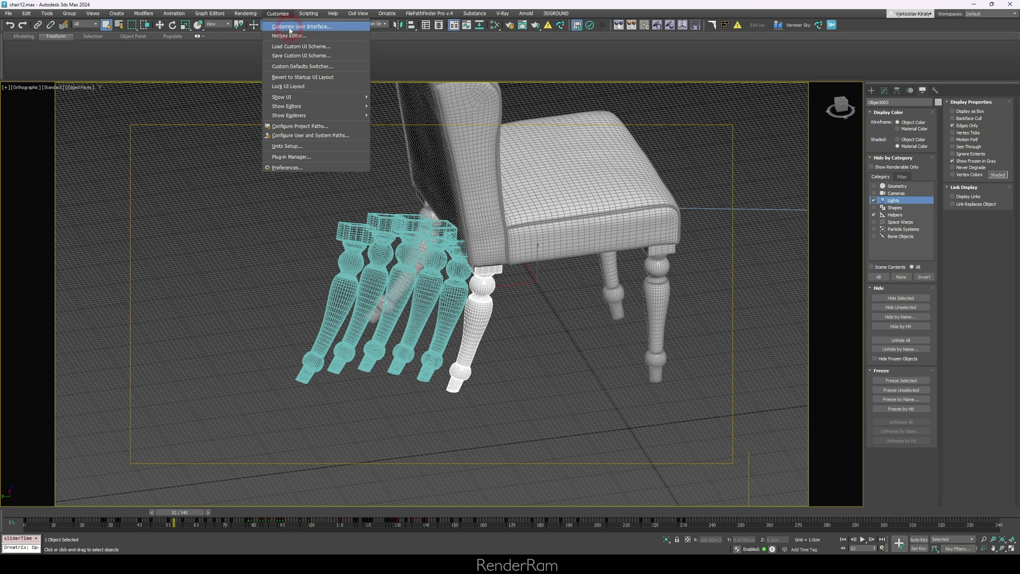
# Open the program preferences, and switch to File Explorer to open the autoback folder inside Documents > 3ds Max 2024
pyautogui.click(306, 168)
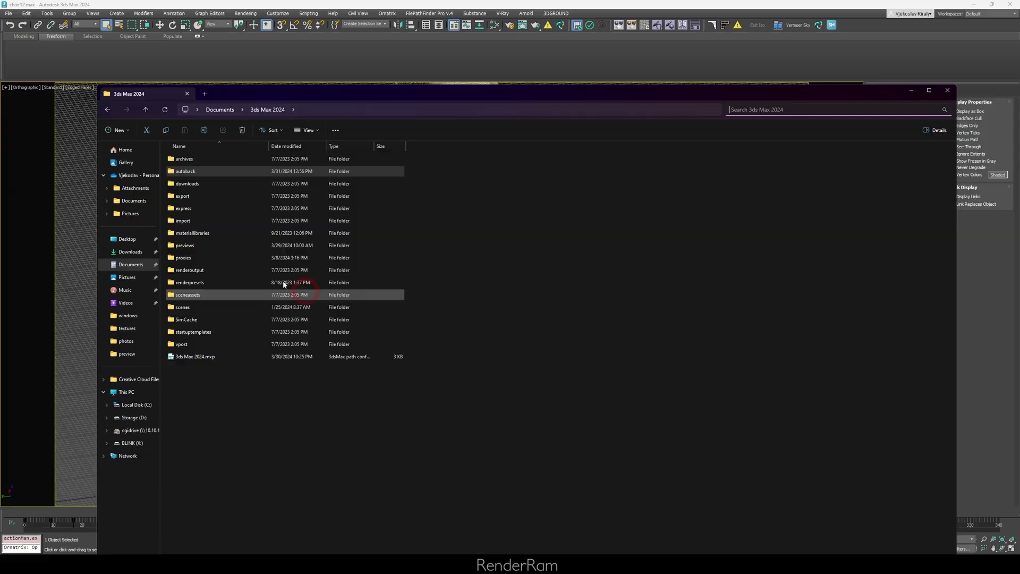
pyautogui.doubleClick(184, 171)
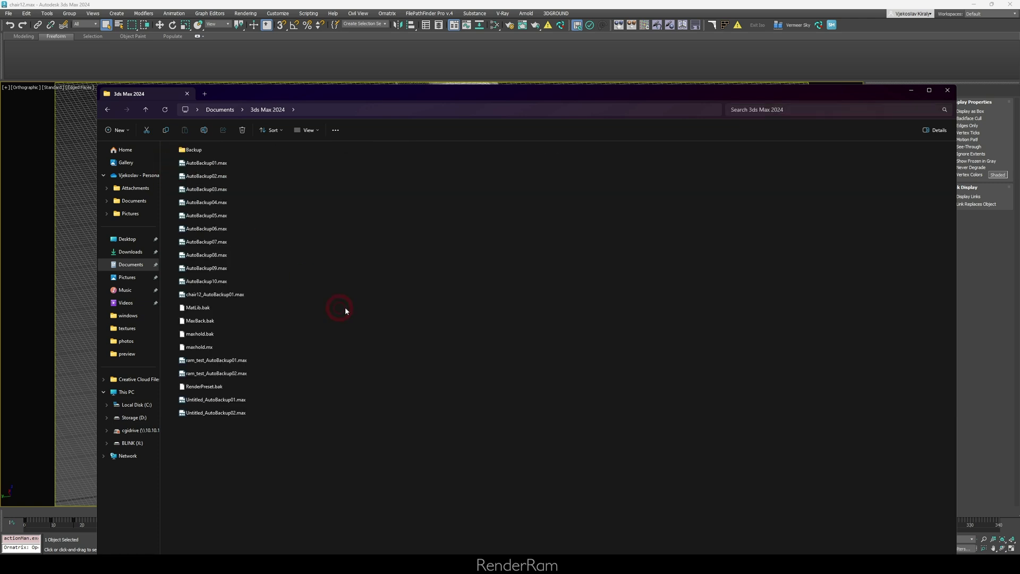
# Select the backup files AutoBackup01.max through AutoBackup10.max to point out the numbered series, and clear the selection
pyautogui.moveTo(245, 184); pyautogui.dragTo(184, 287)
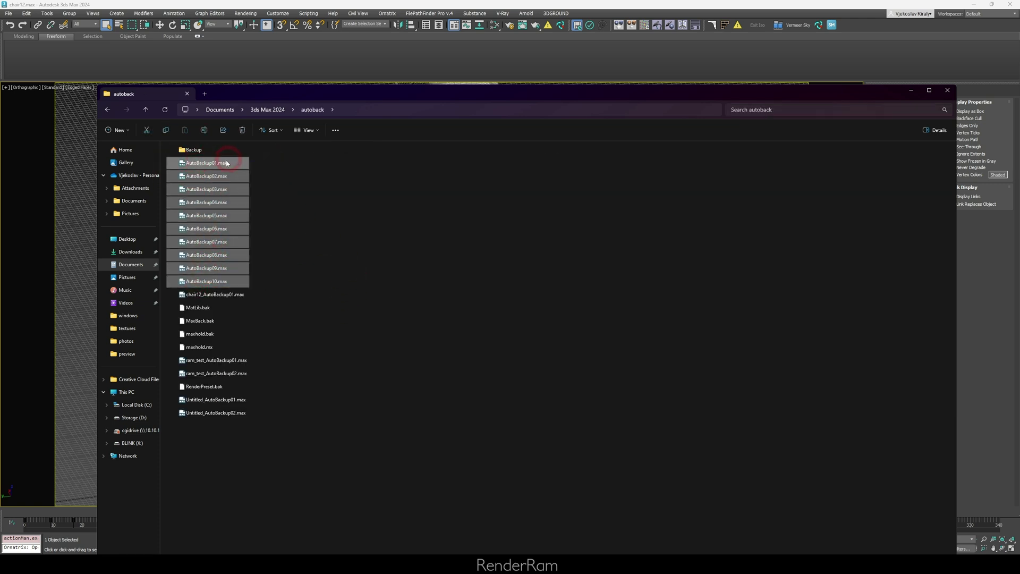
pyautogui.moveTo(227, 163); pyautogui.dragTo(193, 181)
pyautogui.click(351, 226)
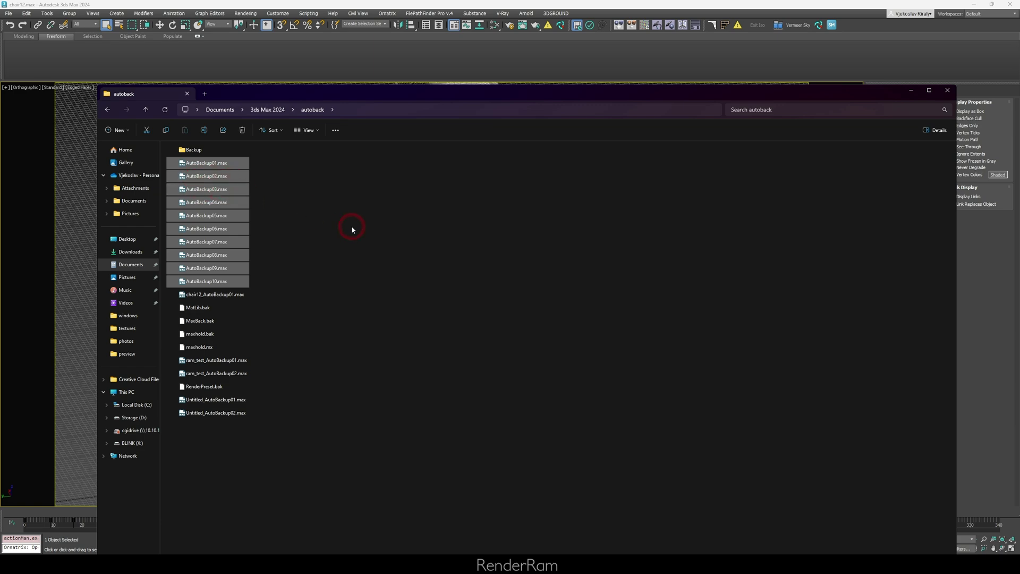
# Reposition the File Explorer window over the preferences dialog and select chair12_AutoBackup01.max to inspect its file details
pyautogui.moveTo(366, 96); pyautogui.dragTo(392, 163)
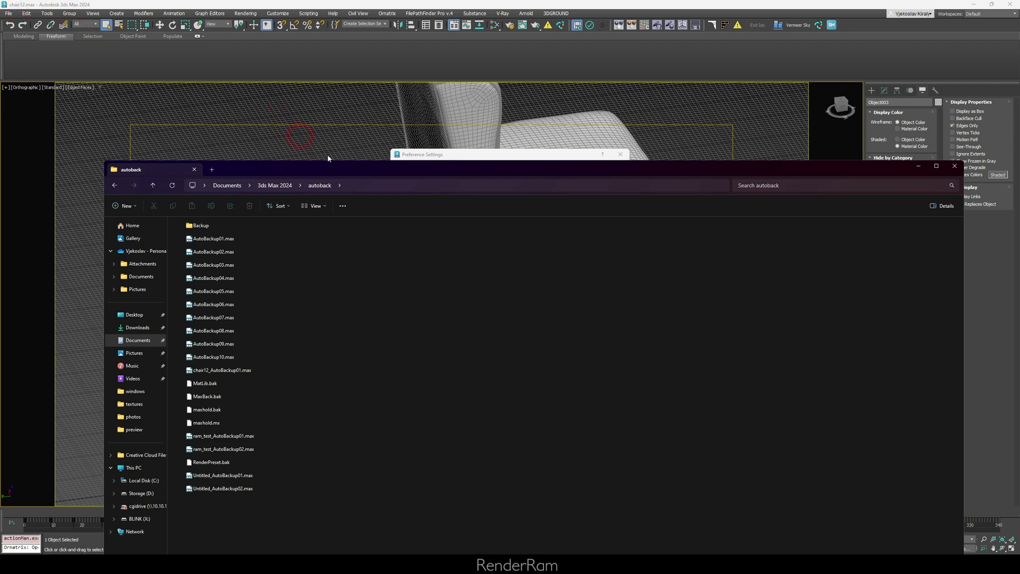
pyautogui.moveTo(338, 166); pyautogui.dragTo(329, 85)
pyautogui.click(218, 299)
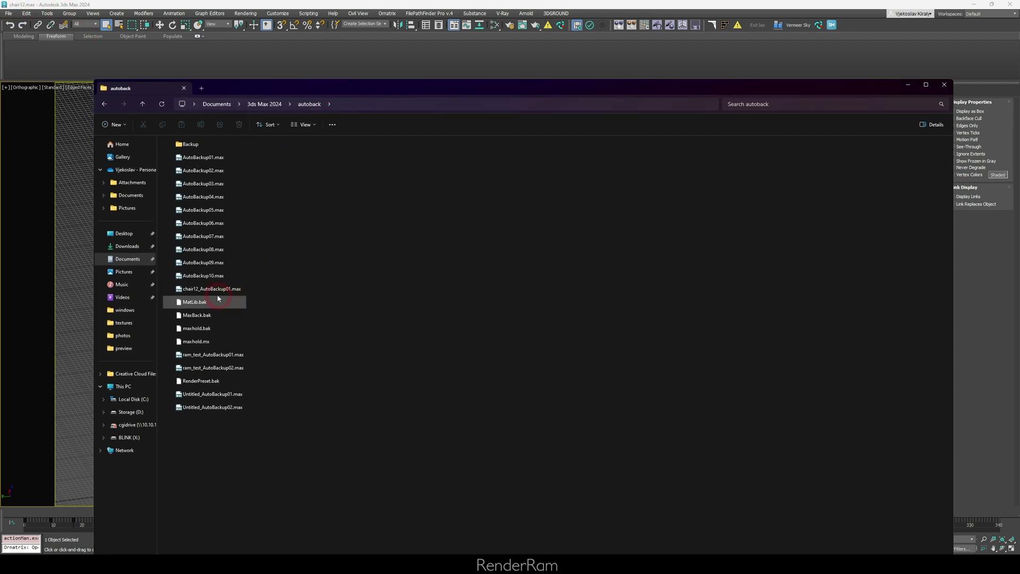
pyautogui.click(197, 292)
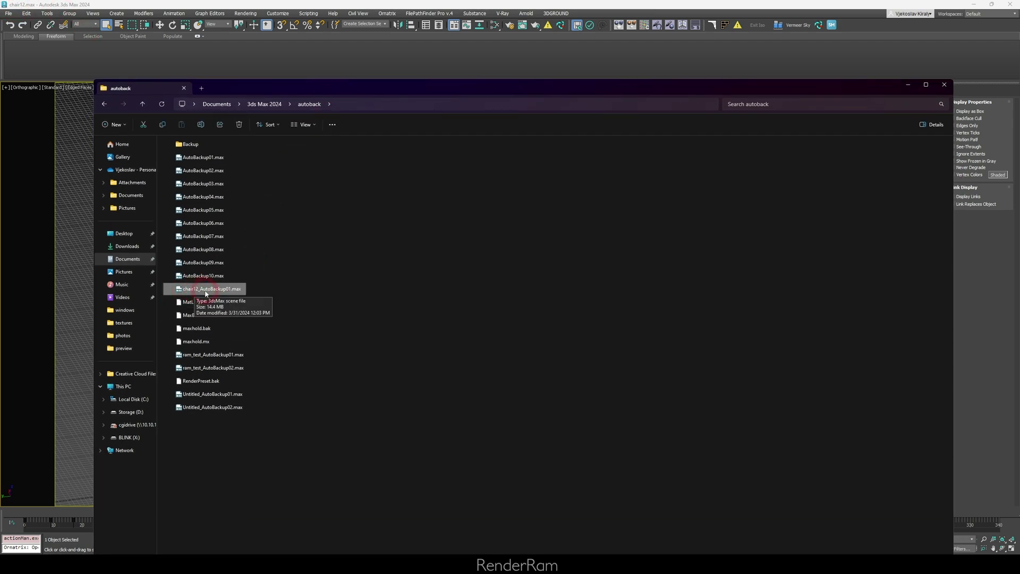